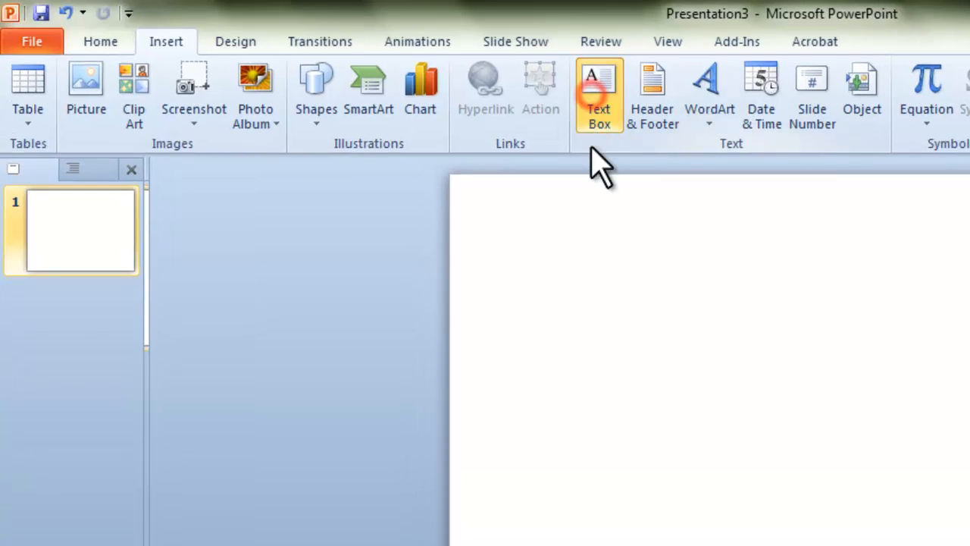
# - Add a text box in the upper part of the slide reading "Improving the kitchen would be beneficial in the following ways:"
pyautogui.click(582, 290)
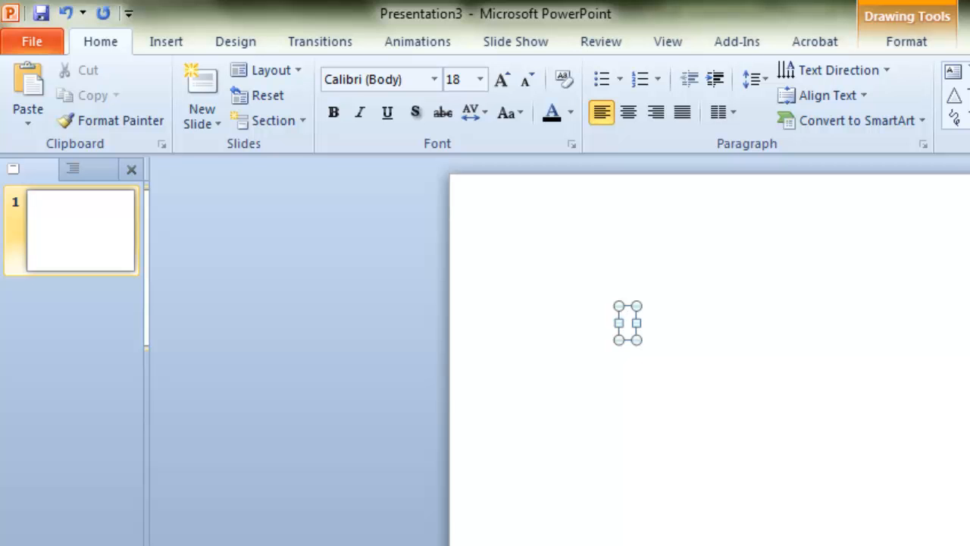
pyautogui.write('Improv')
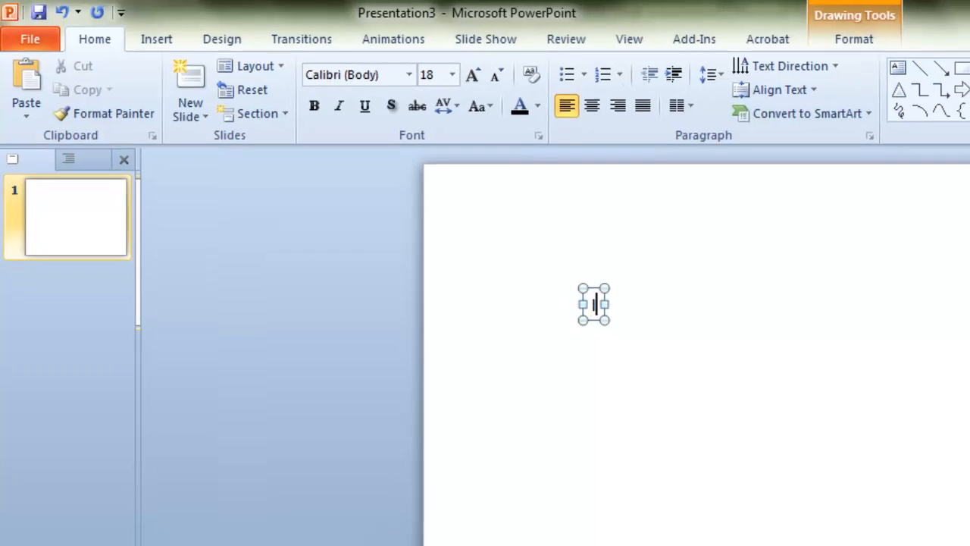
pyautogui.write('ing')
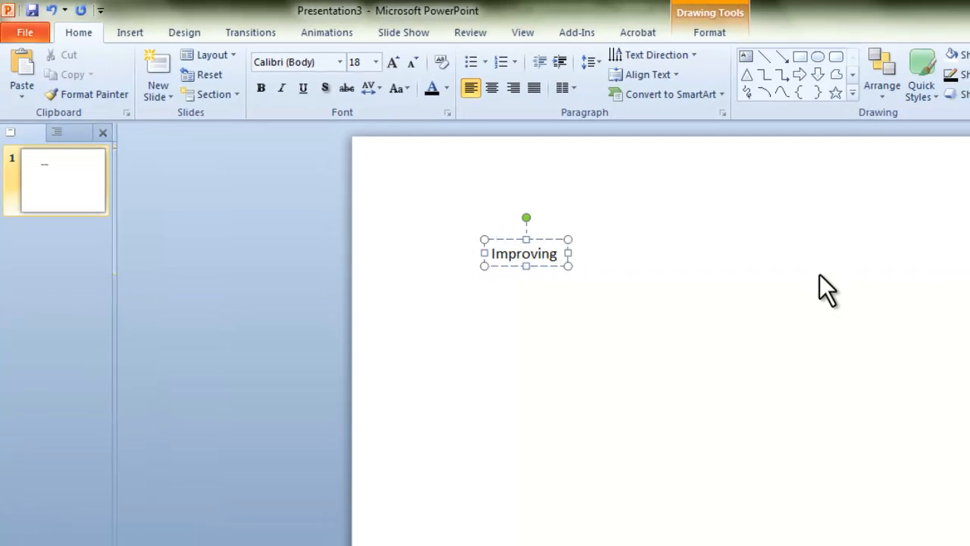
pyautogui.write(' the kitchen w')
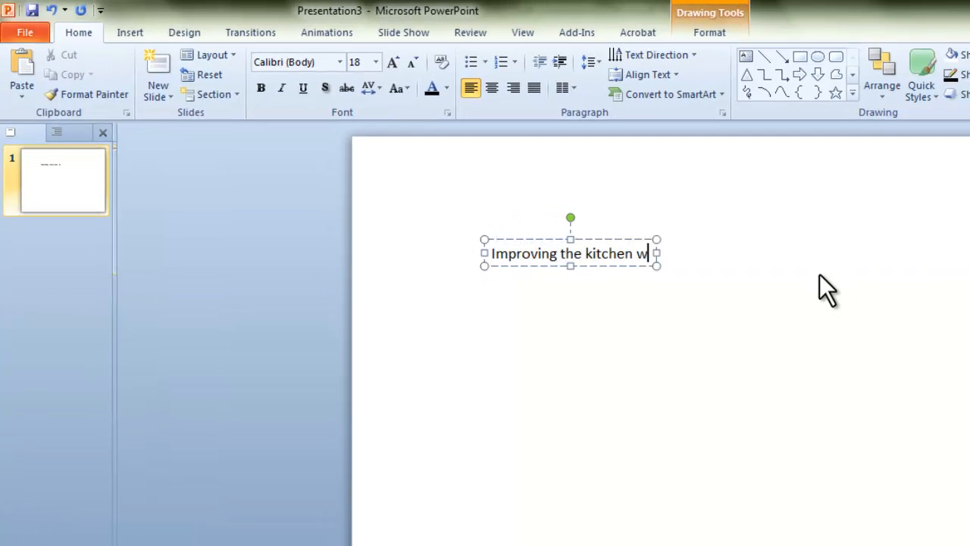
pyautogui.write('ould be bene')
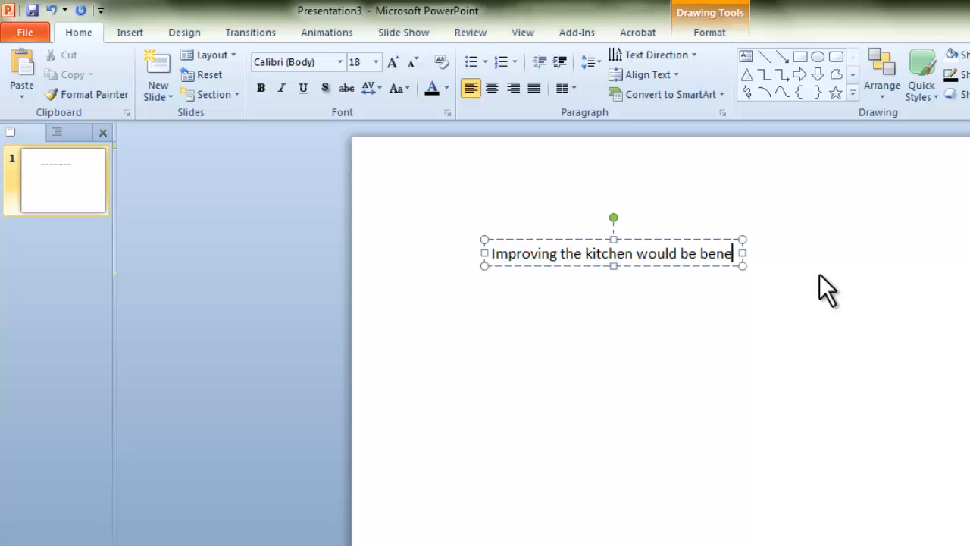
pyautogui.write('ficial in the follo')
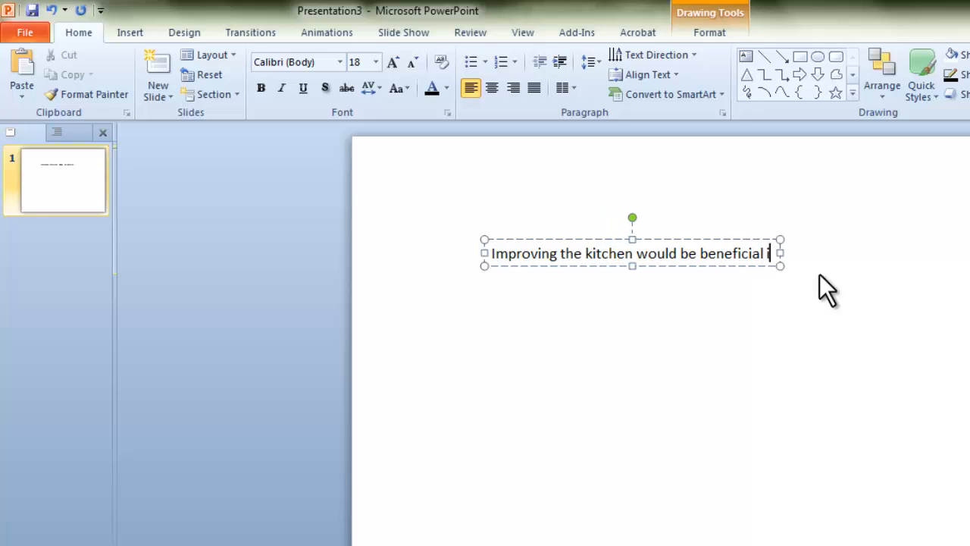
pyautogui.write('wing ways')
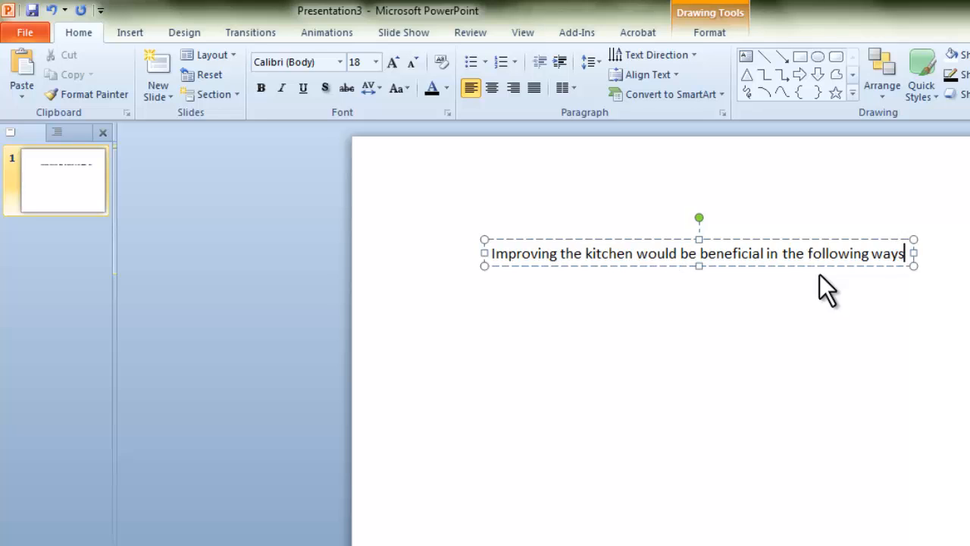
pyautogui.write(':')
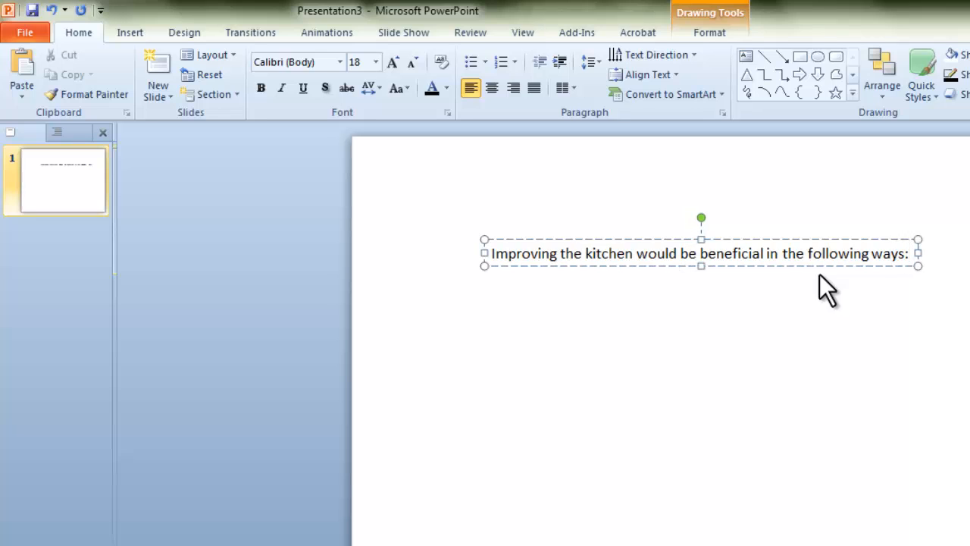
# - Start a list with filled round bullets below the introductory sentence, with the first item "Creates a more social environment"
pyautogui.press('Return')
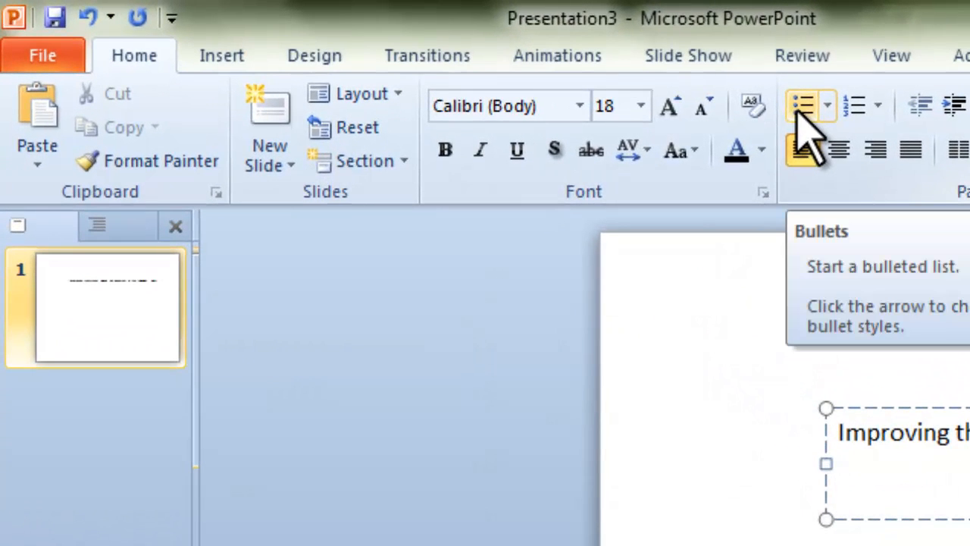
pyautogui.click(827, 107)
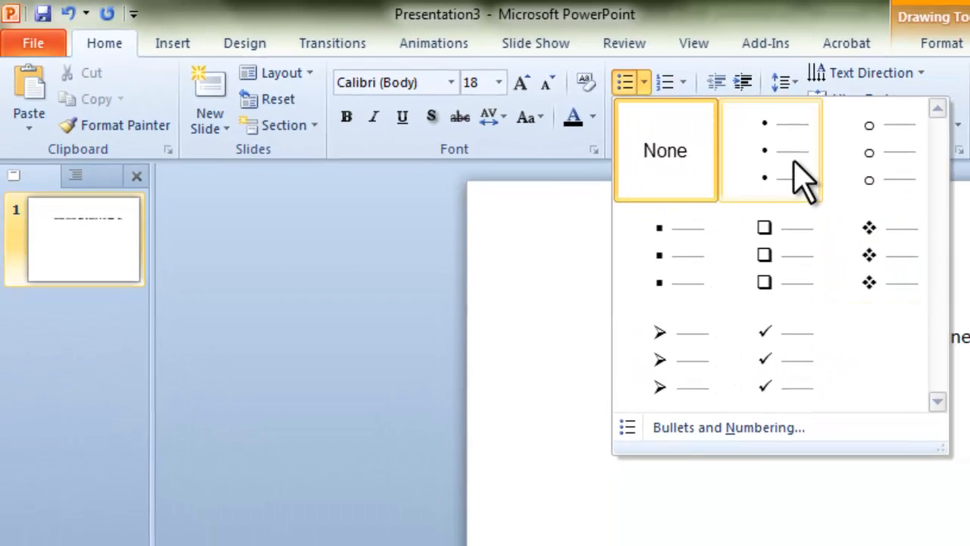
pyautogui.click(800, 178)
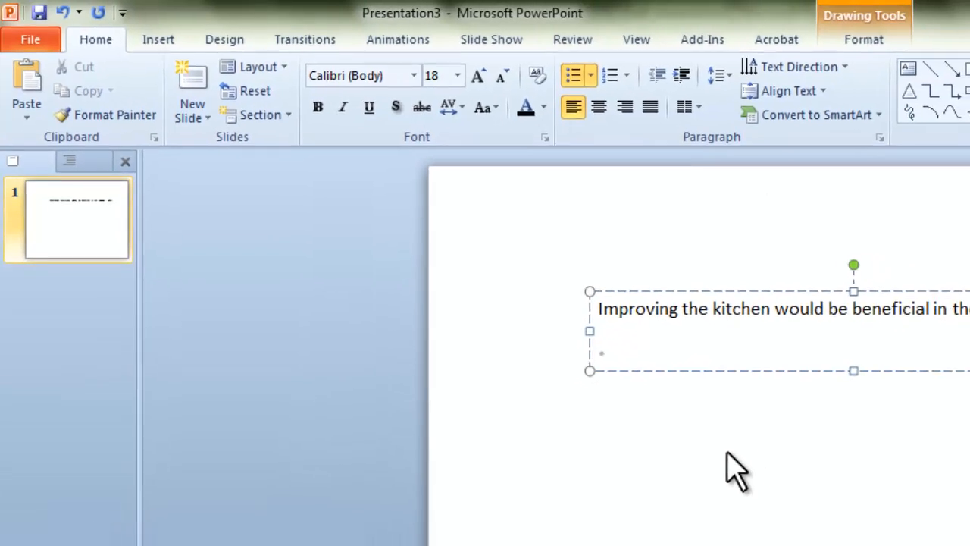
pyautogui.write('Creates a more')
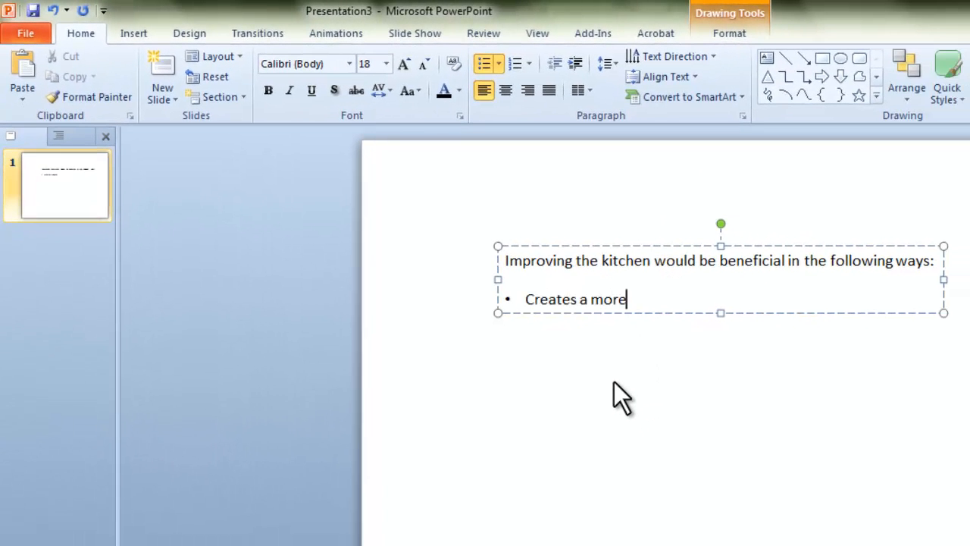
pyautogui.write(' social env')
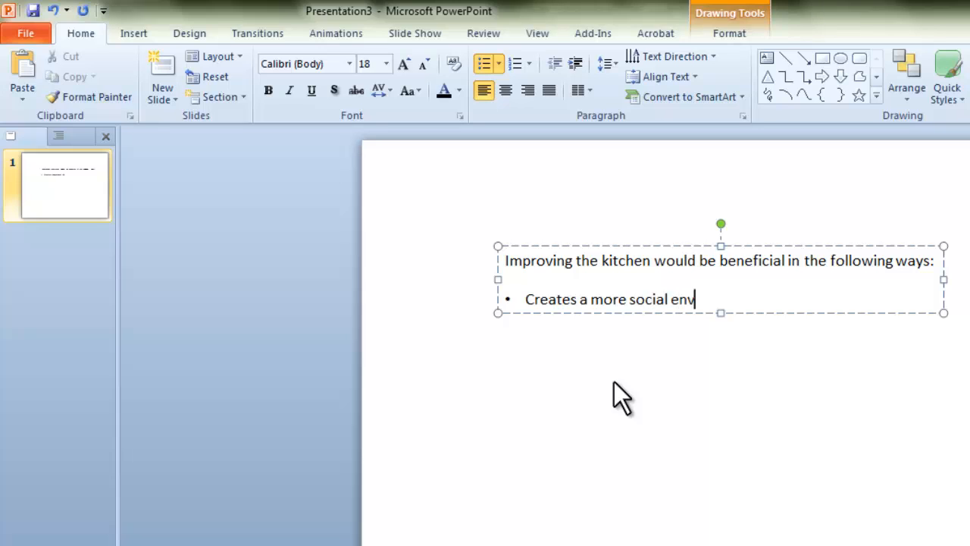
pyautogui.write('ironment')
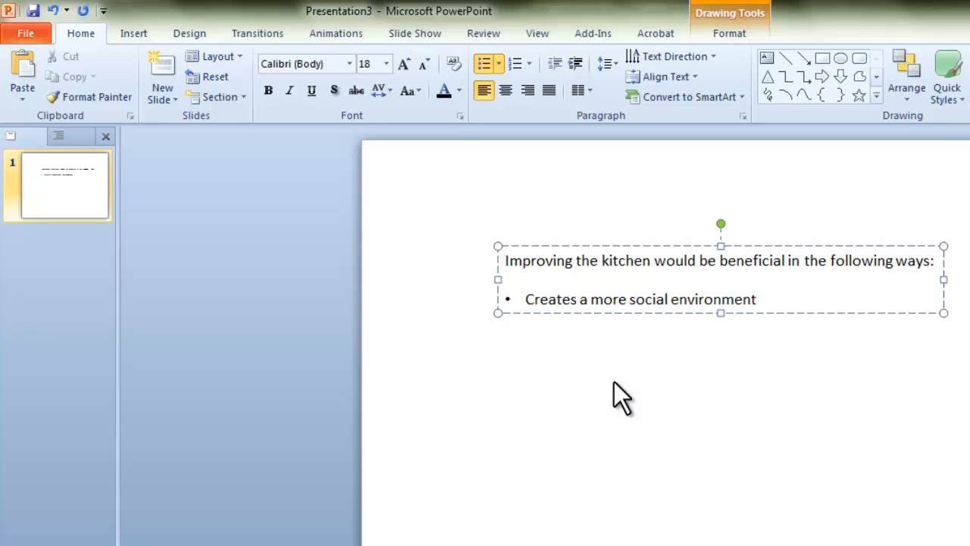
# - Add a second bullet to the list reading "Adds value to the house"
pyautogui.press('Return')
pyautogui.write('A')
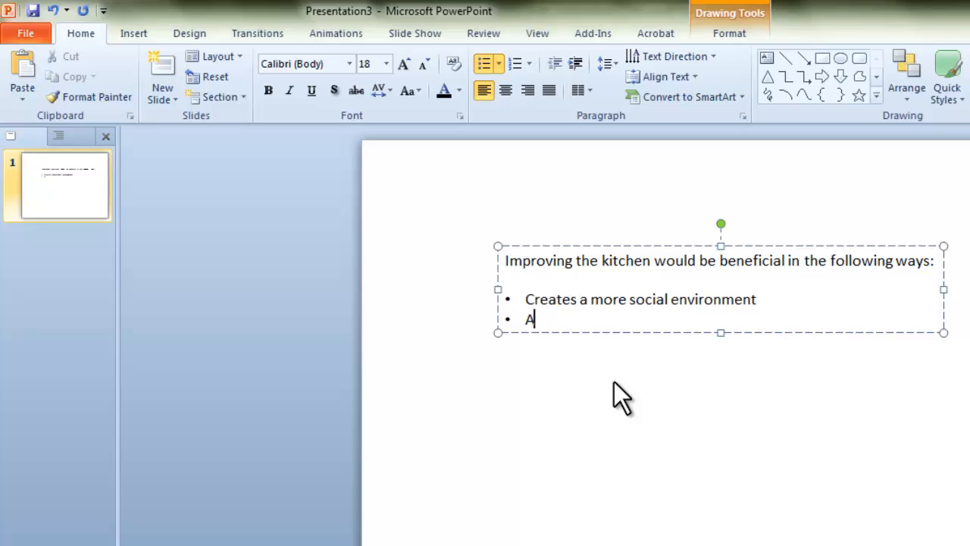
pyautogui.write('dds value to ')
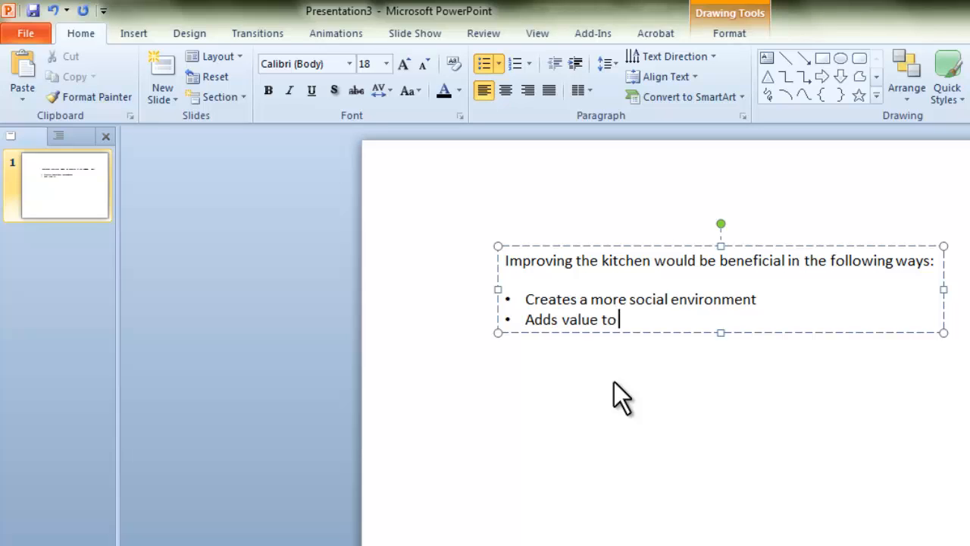
pyautogui.write('the house')
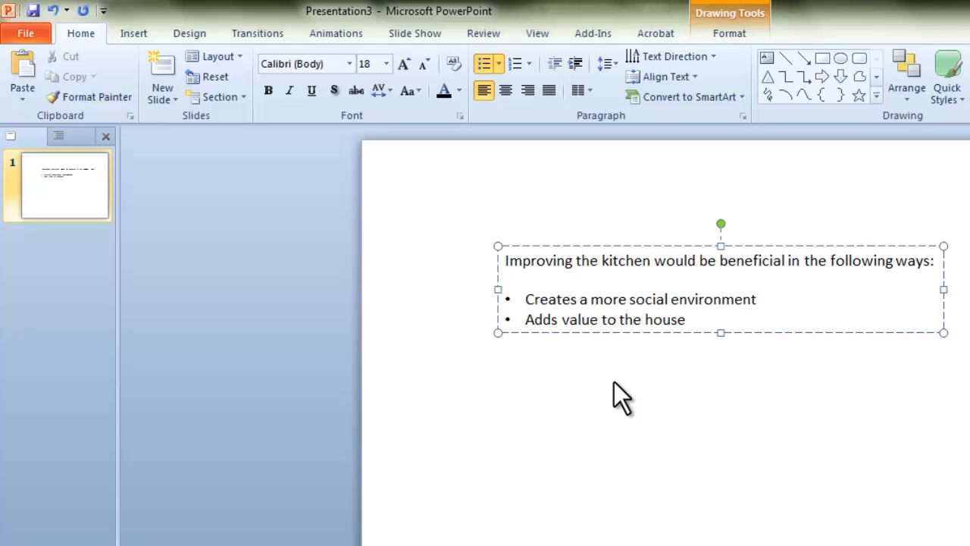
# - Add a third bullet "Improve hygiene" without a trailing empty line, and move the text box slightly down and to the left
pyautogui.press('Return')
pyautogui.write('Im')
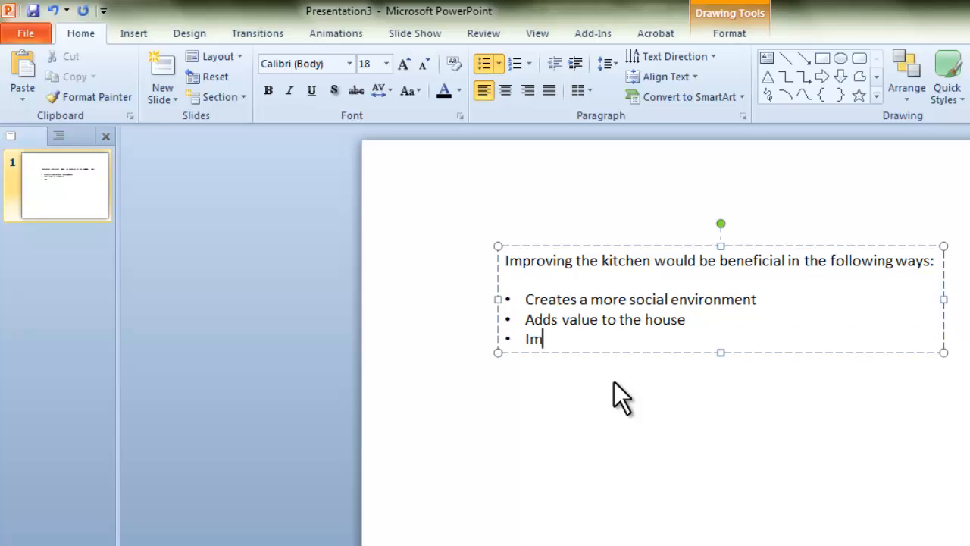
pyautogui.write('prove hyg')
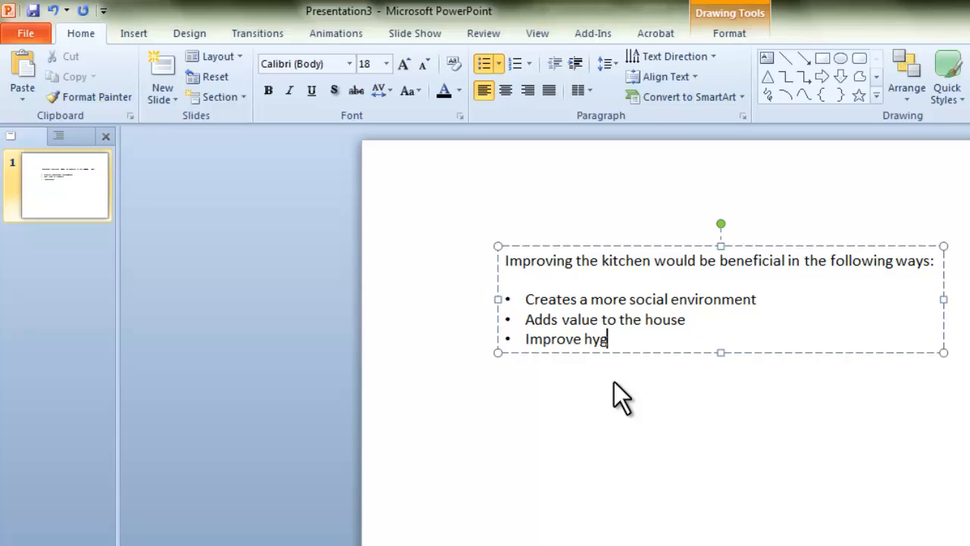
pyautogui.write('iene')
pyautogui.press('BackSpace')
pyautogui.press('Return')
pyautogui.press('BackSpace')
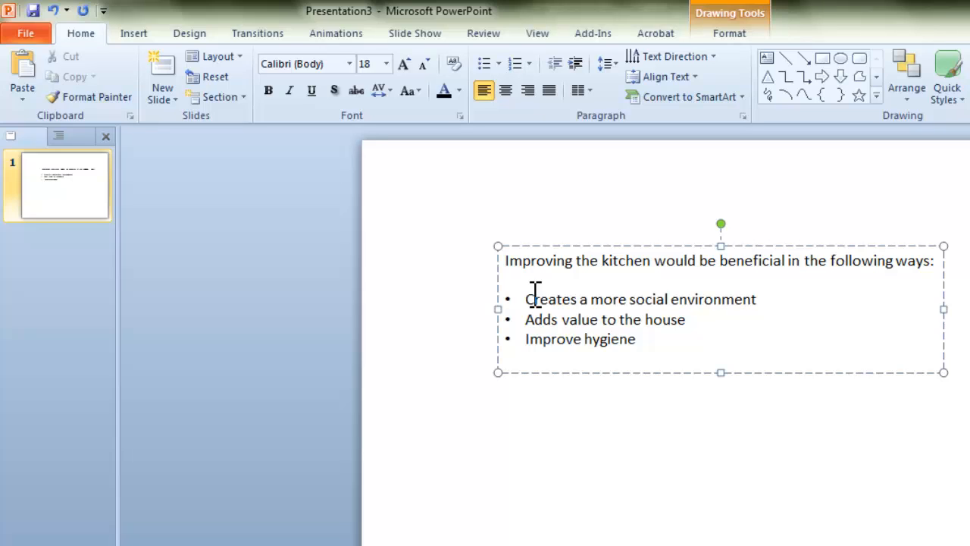
pyautogui.press('BackSpace')
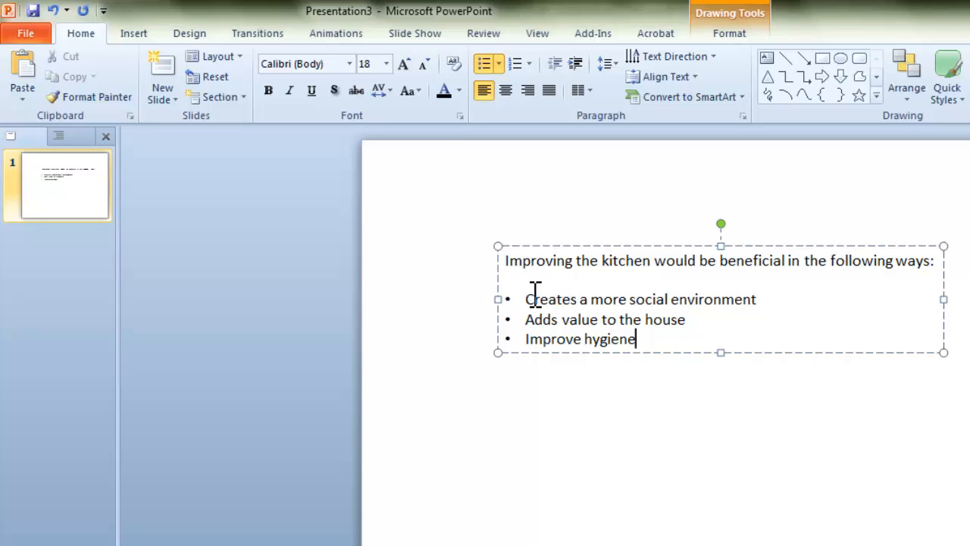
pyautogui.moveTo(573, 357); pyautogui.dragTo(553, 366)
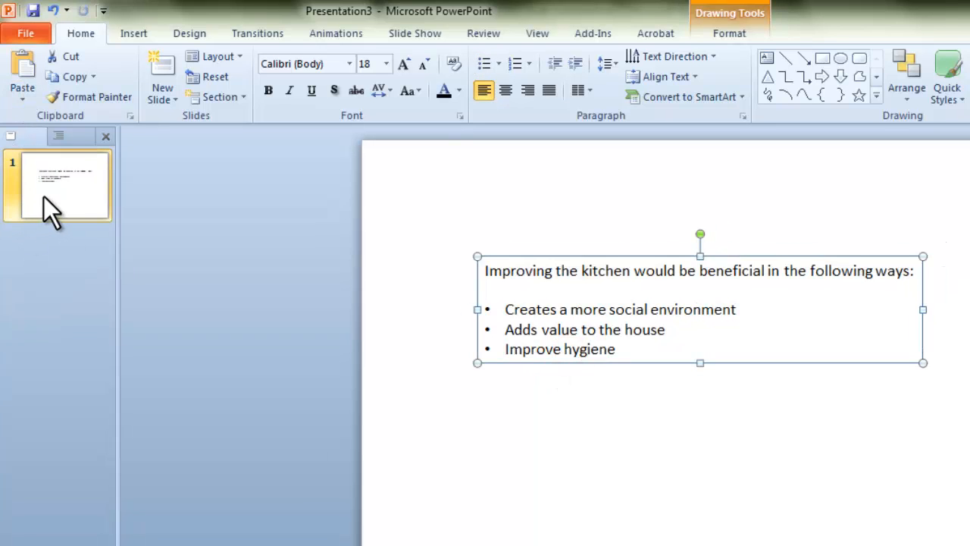
# - Add a new slide after slide 1 and delete its title and content placeholders
pyautogui.click(127, 39)
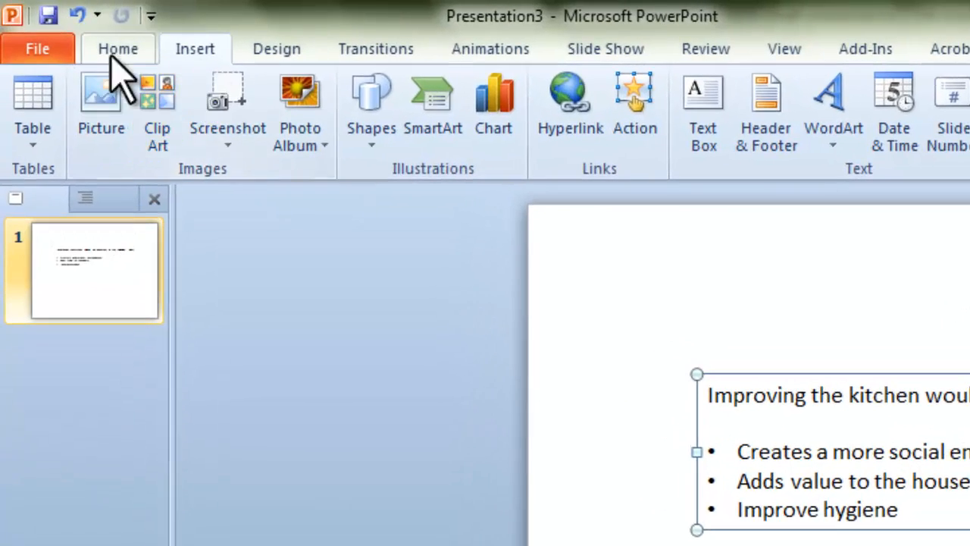
pyautogui.click(86, 33)
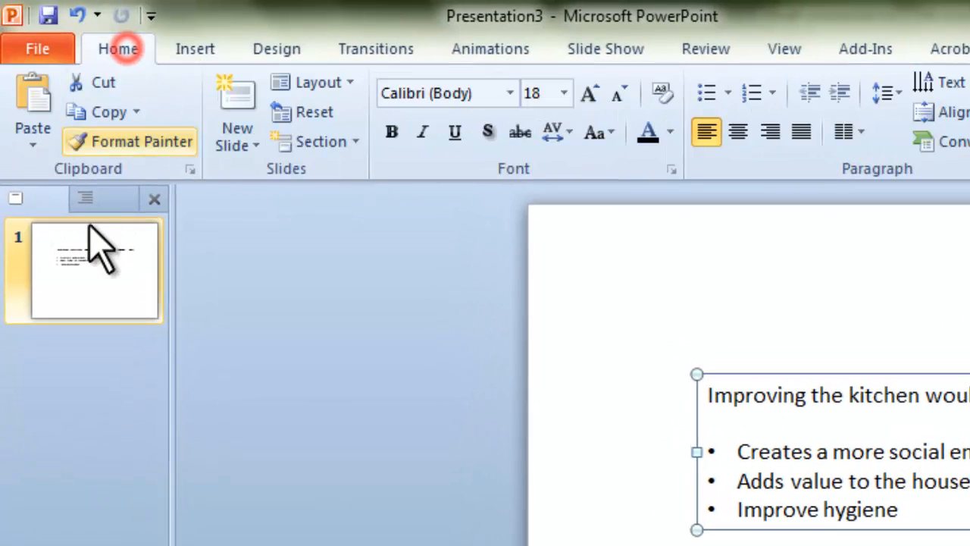
pyautogui.rightClick(97, 256)
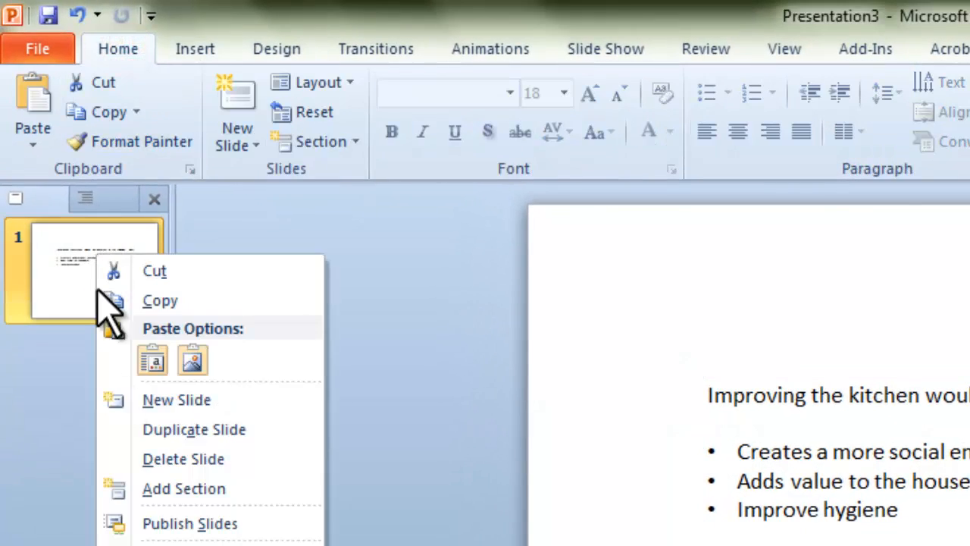
pyautogui.click(211, 399)
pyautogui.click(534, 176)
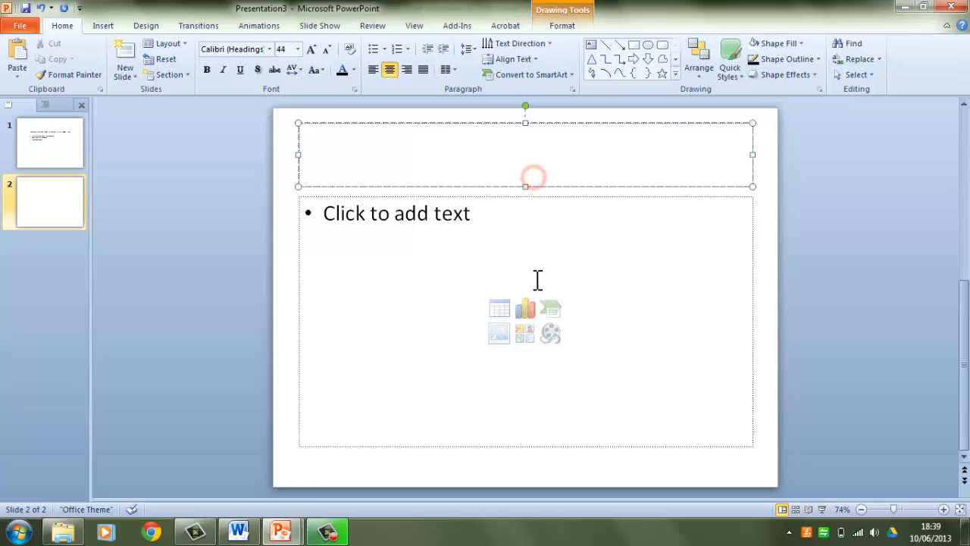
pyautogui.keyDown('ctrl'); pyautogui.click(537, 279); pyautogui.keyUp('ctrl')
pyautogui.press('Delete')
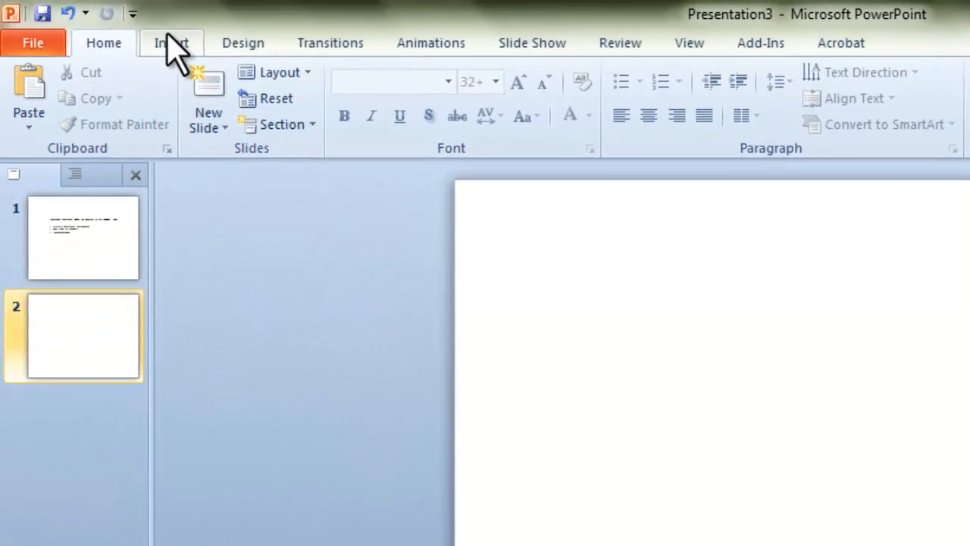
# - Insert a table with one column and four rows on slide 2, with the header "Items that I have looked at"
pyautogui.click(103, 25)
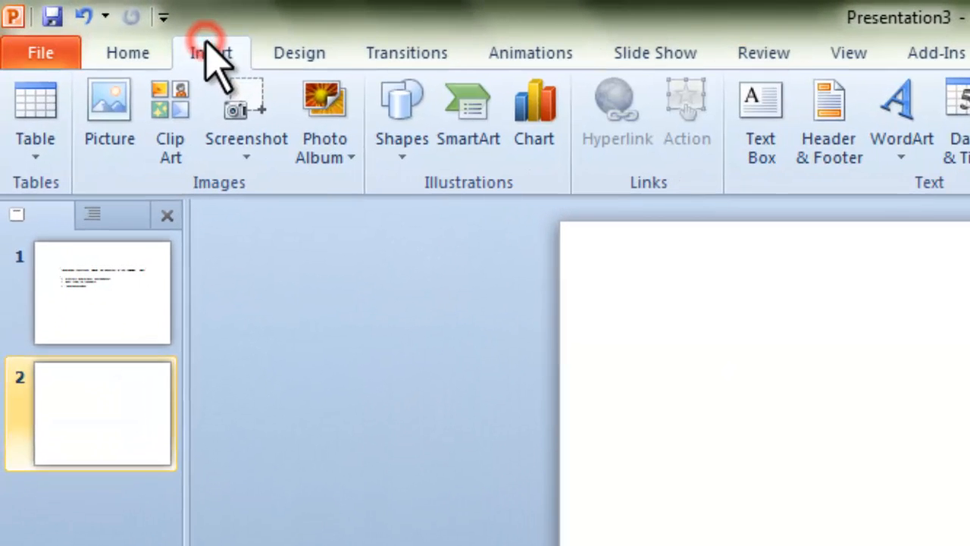
pyautogui.click(34, 121)
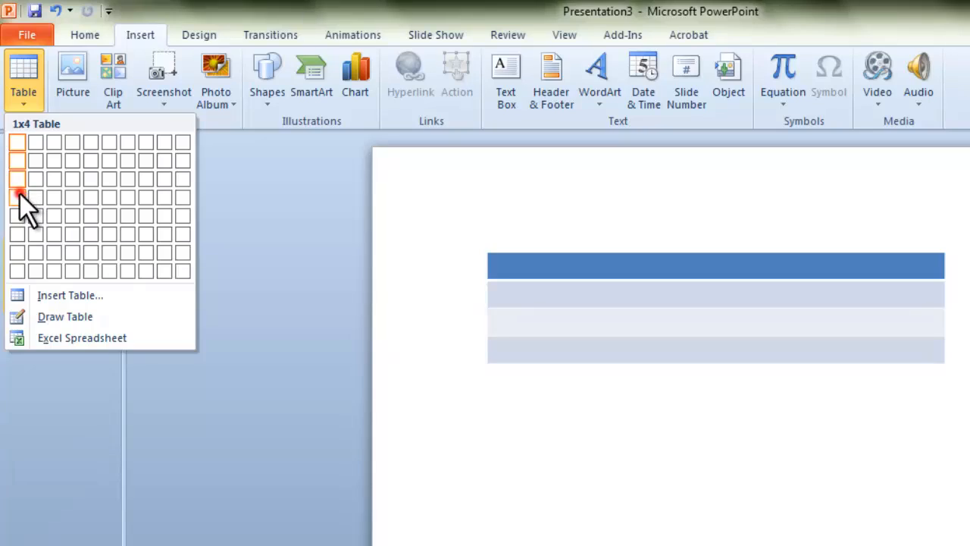
pyautogui.click(19, 194)
pyautogui.write('Items th')
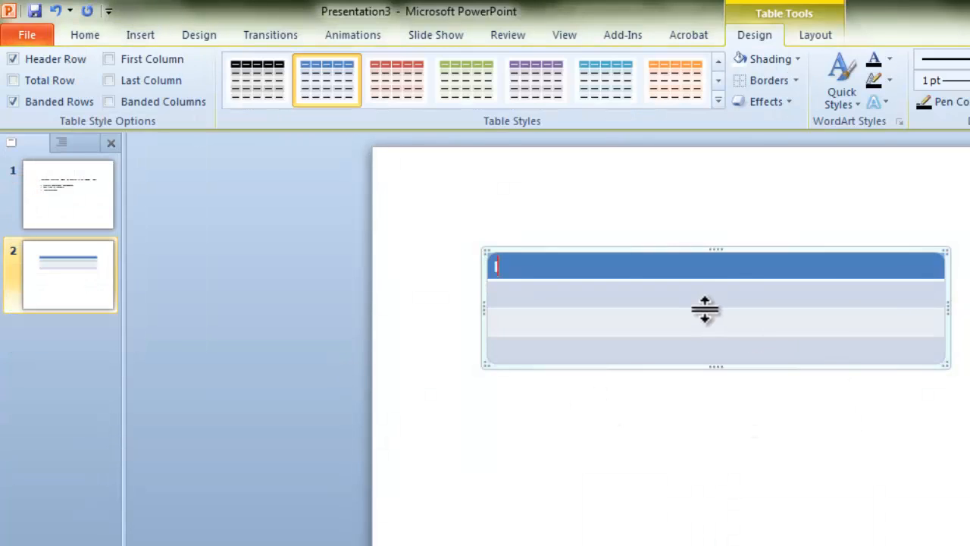
pyautogui.write('at I')
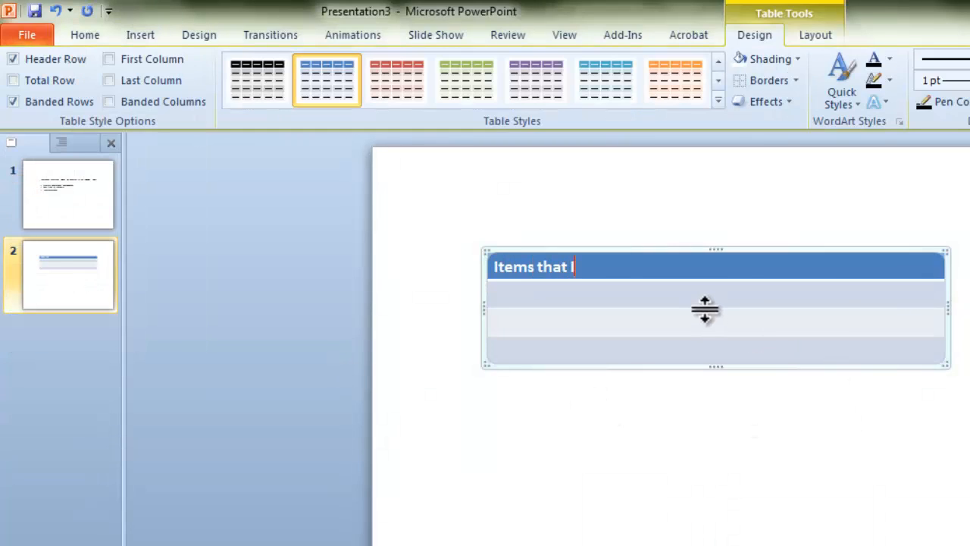
pyautogui.write(' have   looked at')
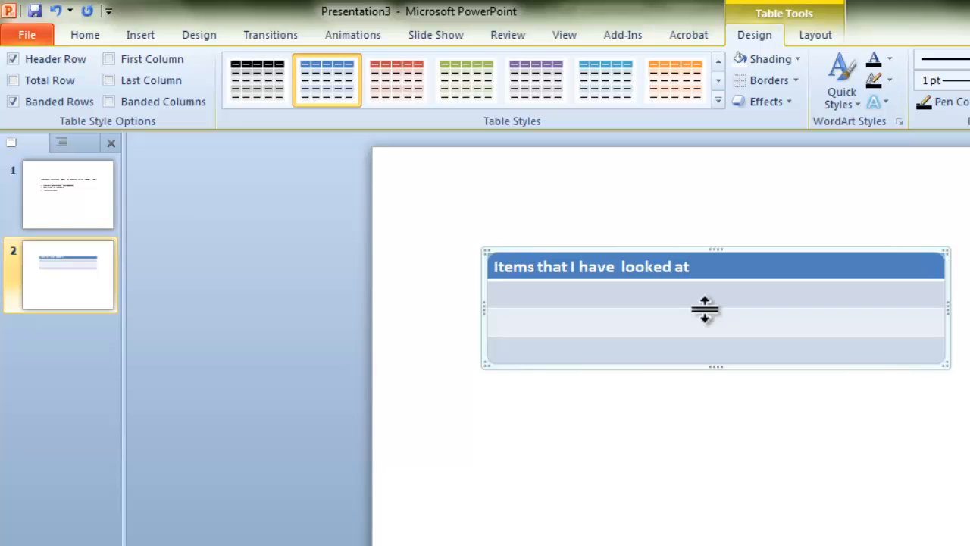
# - Enter "Kettles" in the first row below the table header, without an extra line in the cell
pyautogui.click(546, 294)
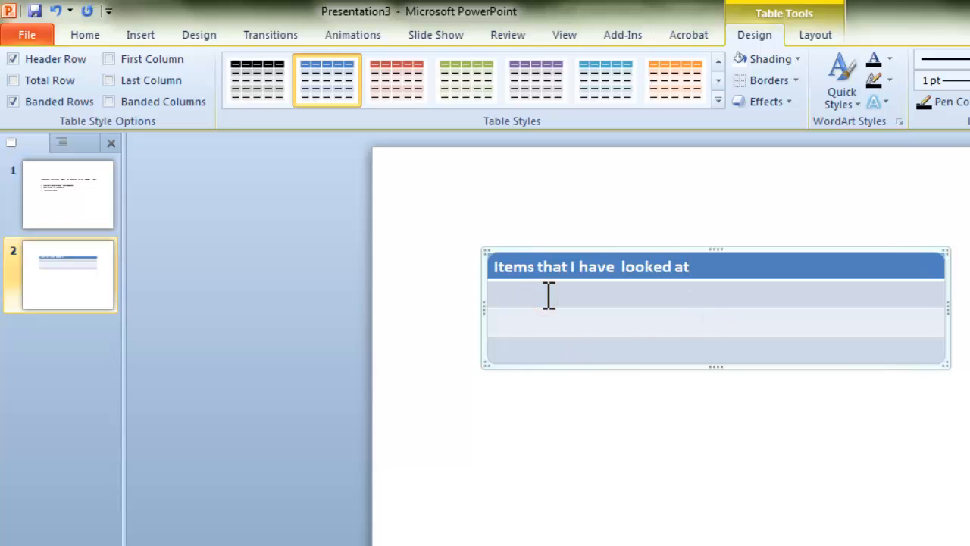
pyautogui.write('Kettles')
pyautogui.press('Return')
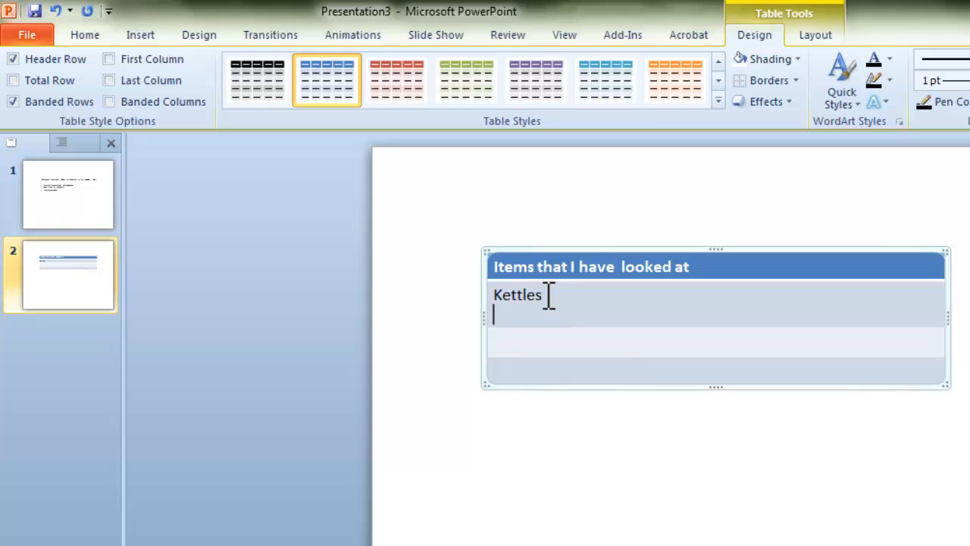
pyautogui.write('Microwa')
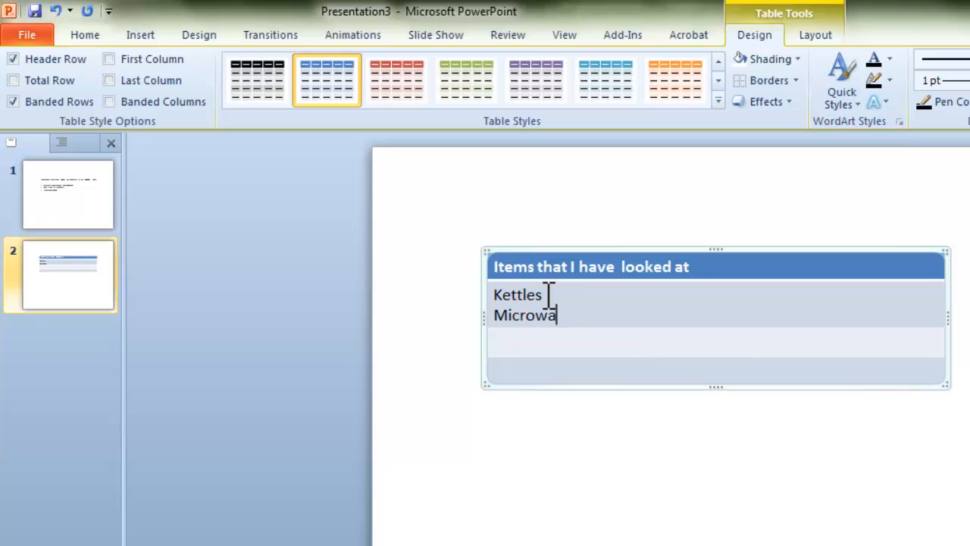
pyautogui.press('BackSpace')
pyautogui.press('BackSpace')
pyautogui.press('BackSpace')
pyautogui.press('BackSpace')
pyautogui.press('BackSpace')
pyautogui.press('BackSpace')
pyautogui.press('BackSpace')
pyautogui.press('BackSpace')
pyautogui.press('BackSpace')
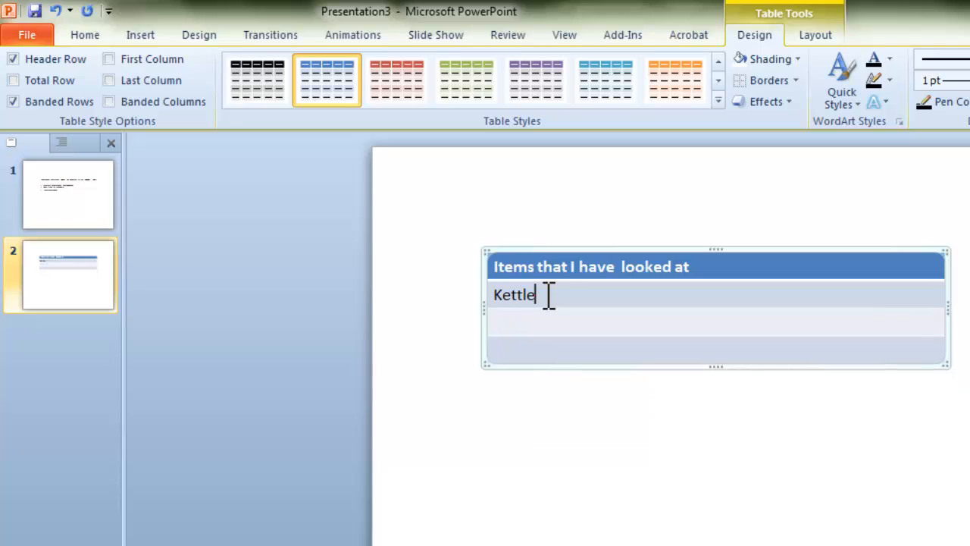
pyautogui.write('s')
# - Fill the remaining table rows with "Microwaves" and "Washing machines", and move the table down towards the middle of the slide
pyautogui.click(569, 319)
pyautogui.write('Microwaves')
pyautogui.click(531, 349)
pyautogui.write('Washing machines')
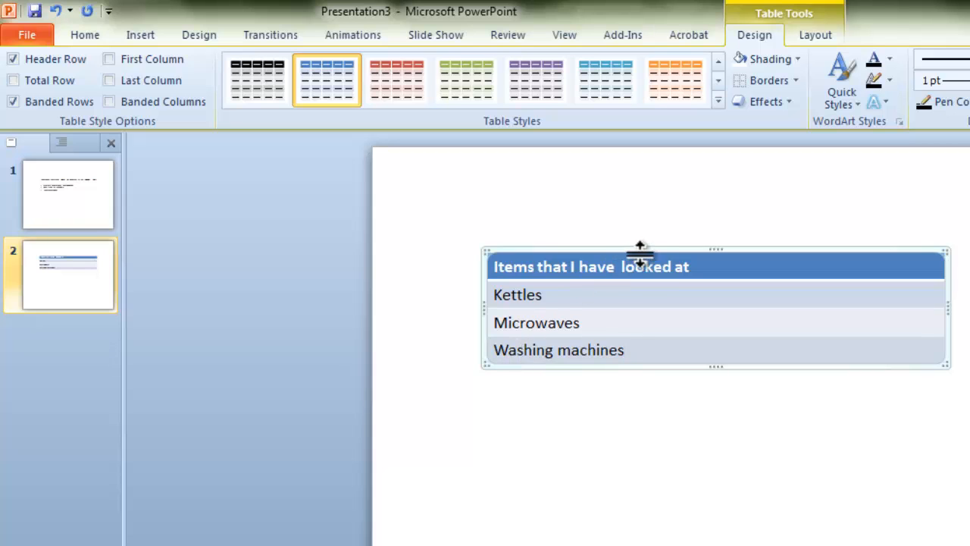
pyautogui.moveTo(646, 247); pyautogui.dragTo(654, 346)
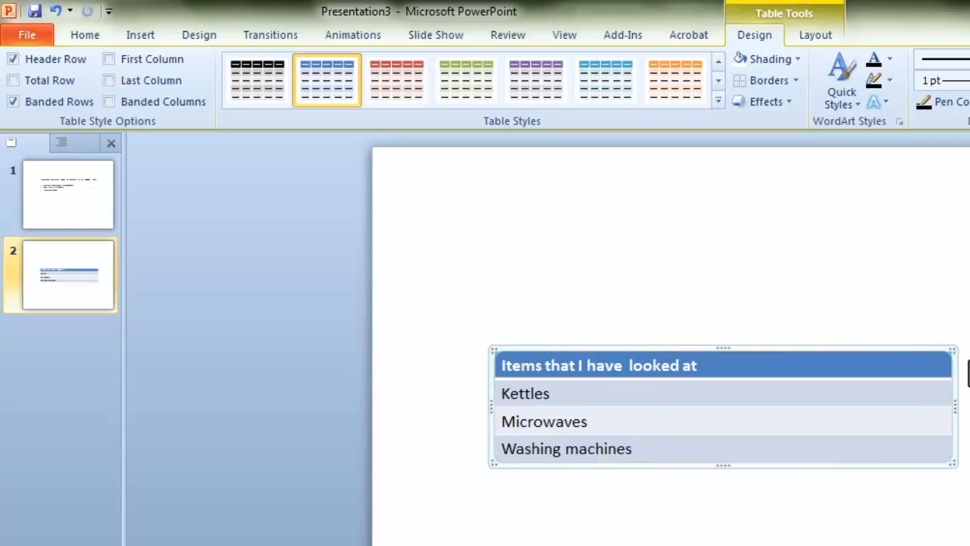
pyautogui.press('Escape')
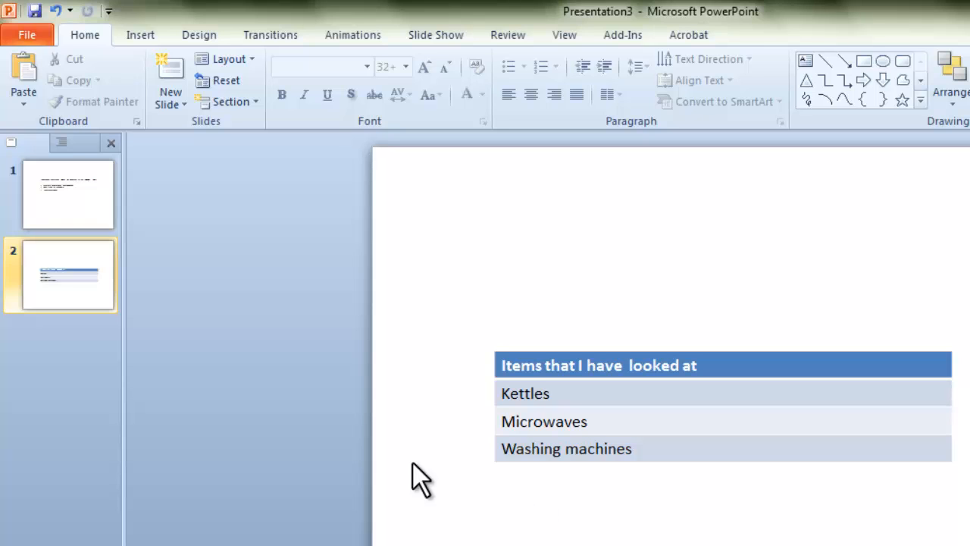
# - Add a new slide after slide 2 and delete its title and content placeholders
pyautogui.moveTo(70, 302); pyautogui.dragTo(102, 82)
pyautogui.click(142, 39)
pyautogui.rightClick(63, 269)
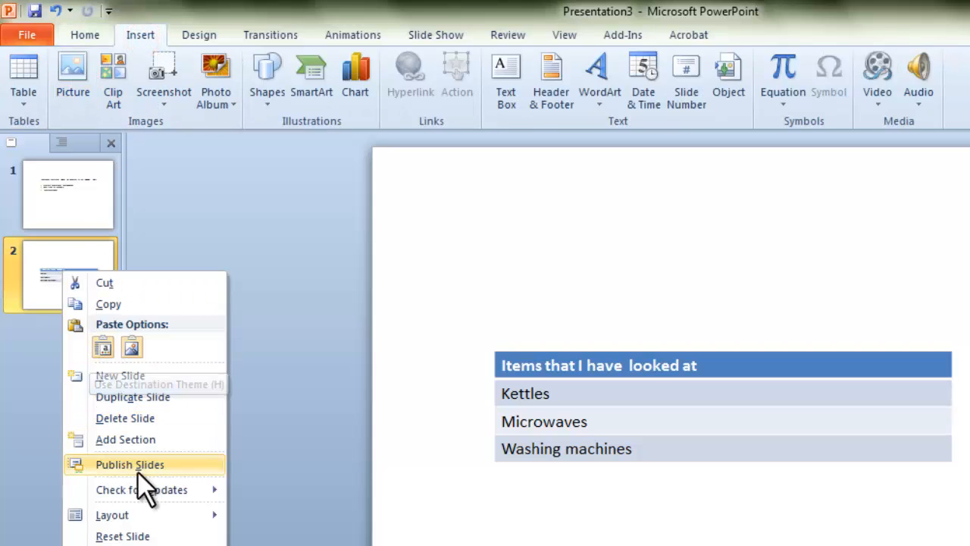
pyautogui.click(133, 373)
pyautogui.click(726, 251)
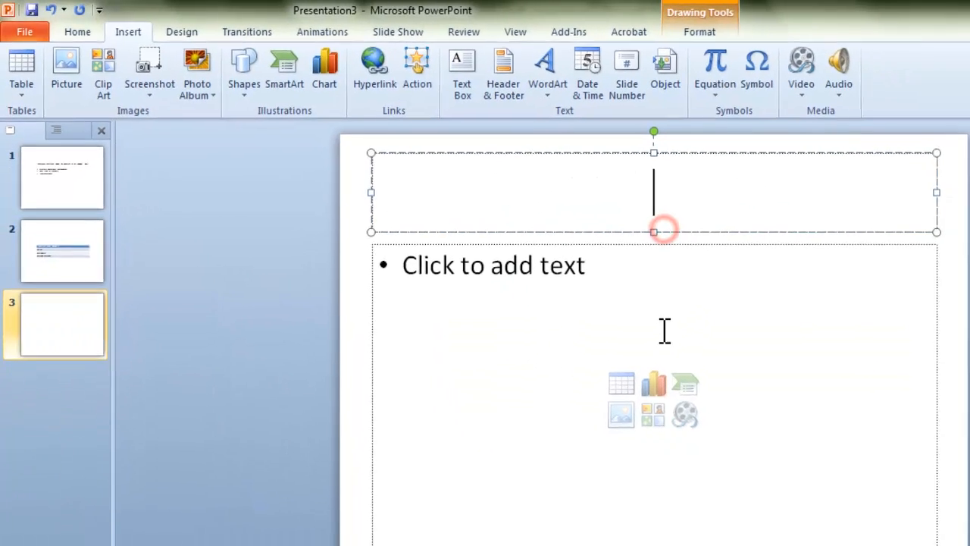
pyautogui.keyDown('shift'); pyautogui.click(721, 356); pyautogui.keyUp('shift')
pyautogui.press('Delete')
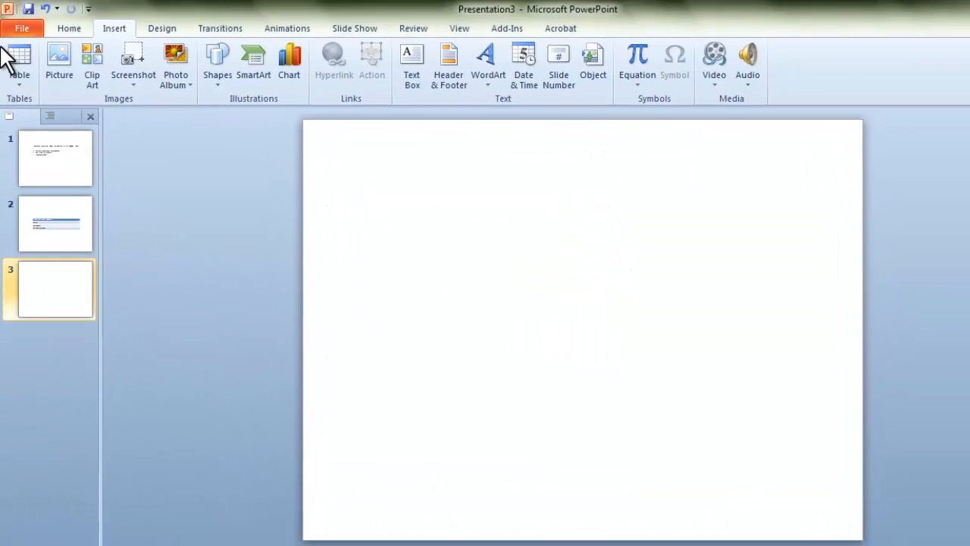
# - Insert the "smiley face" picture from the Pictures library on slide 3, shrink it to about half size and centre it
pyautogui.click(57, 56)
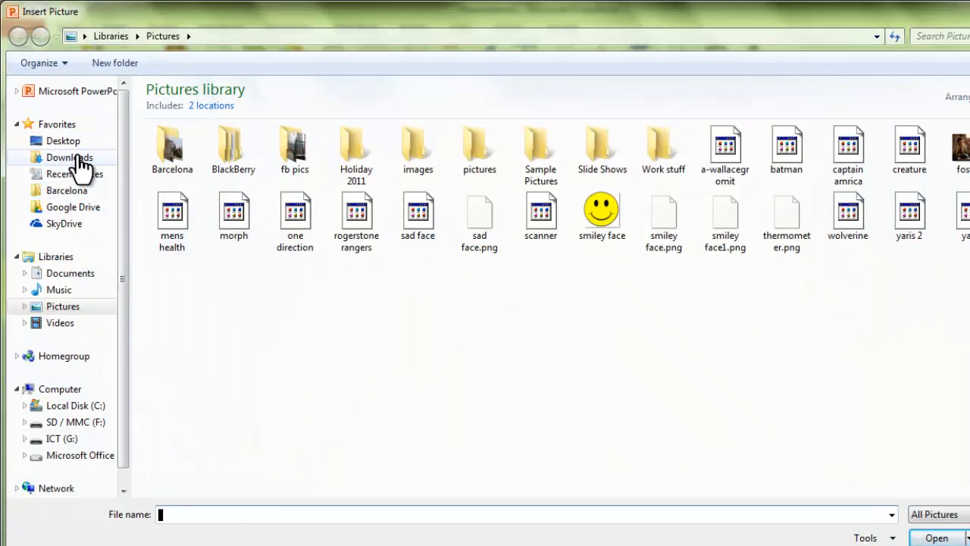
pyautogui.doubleClick(601, 212)
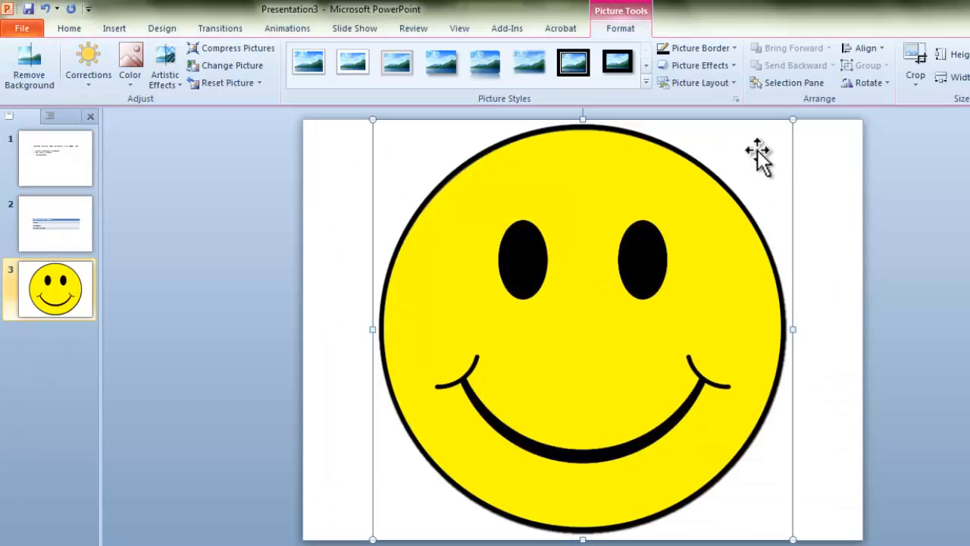
pyautogui.moveTo(792, 119); pyautogui.dragTo(582, 328)
pyautogui.moveTo(500, 428); pyautogui.dragTo(659, 335)
pyautogui.click(744, 307)
pyautogui.click(648, 332)
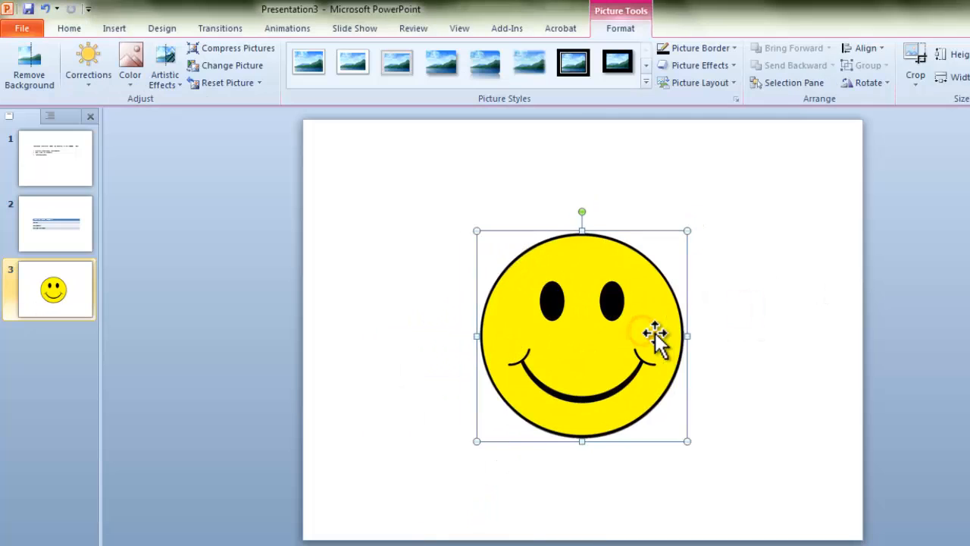
pyautogui.click(752, 310)
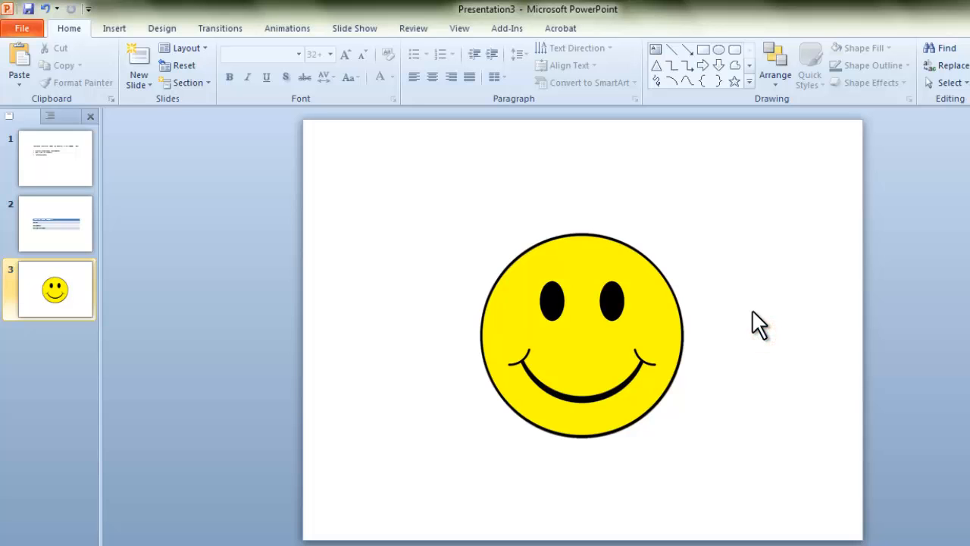
pyautogui.click(48, 151)
pyautogui.click(52, 274)
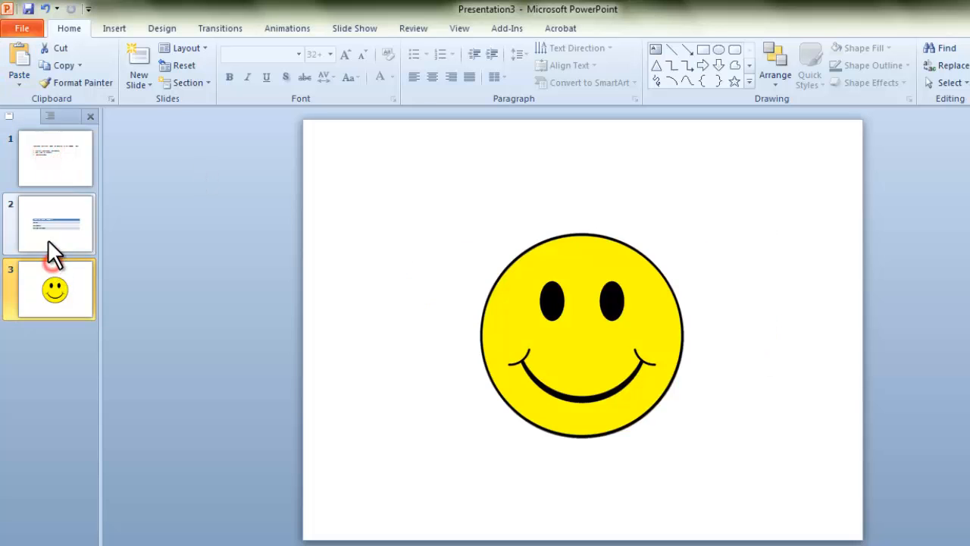
pyautogui.click(48, 234)
pyautogui.click(60, 302)
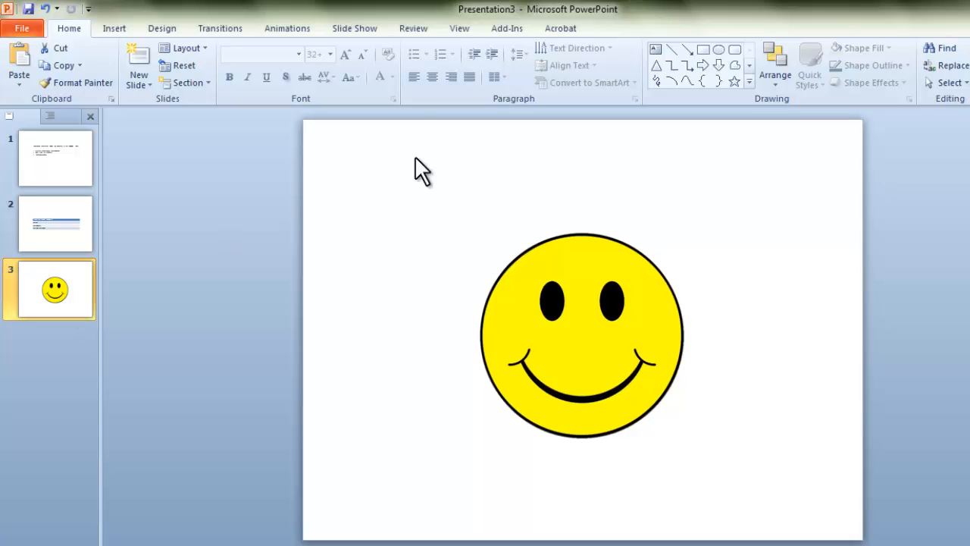
# - Draw a small rounded square near the upper-right corner of slide 3 and label it "Next"
pyautogui.click(115, 28)
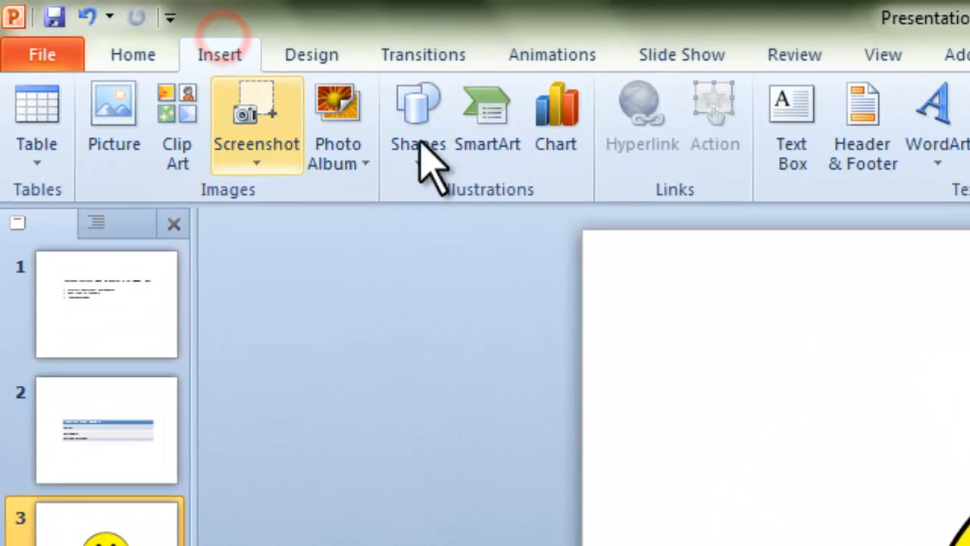
pyautogui.click(424, 128)
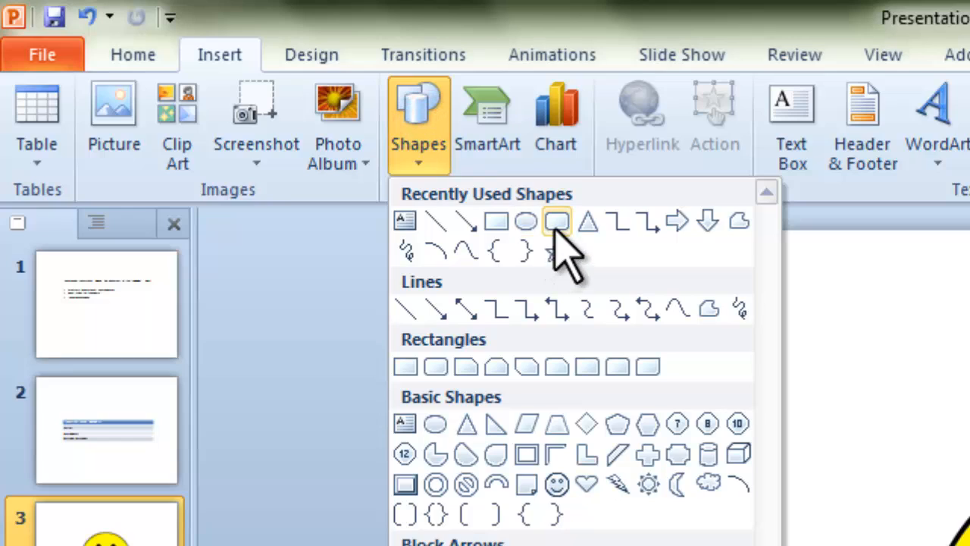
pyautogui.click(557, 221)
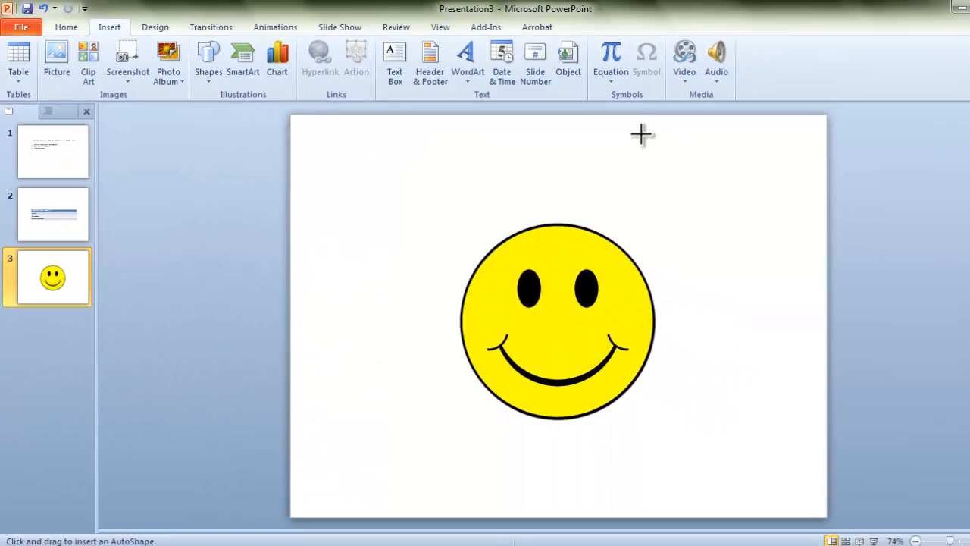
pyautogui.moveTo(640, 135)
pyautogui.mouseDown()
pyautogui.moveTo(681, 184)
pyautogui.moveTo(657, 152)
pyautogui.moveTo(656, 184)
pyautogui.moveTo(671, 154)
pyautogui.moveTo(710, 214)
pyautogui.moveTo(735, 164)
pyautogui.moveTo(673, 167)
pyautogui.moveTo(669, 217)
pyautogui.moveTo(714, 167)
pyautogui.moveTo(663, 166)
pyautogui.moveTo(689, 182)
pyautogui.moveTo(734, 145)
pyautogui.mouseUp()
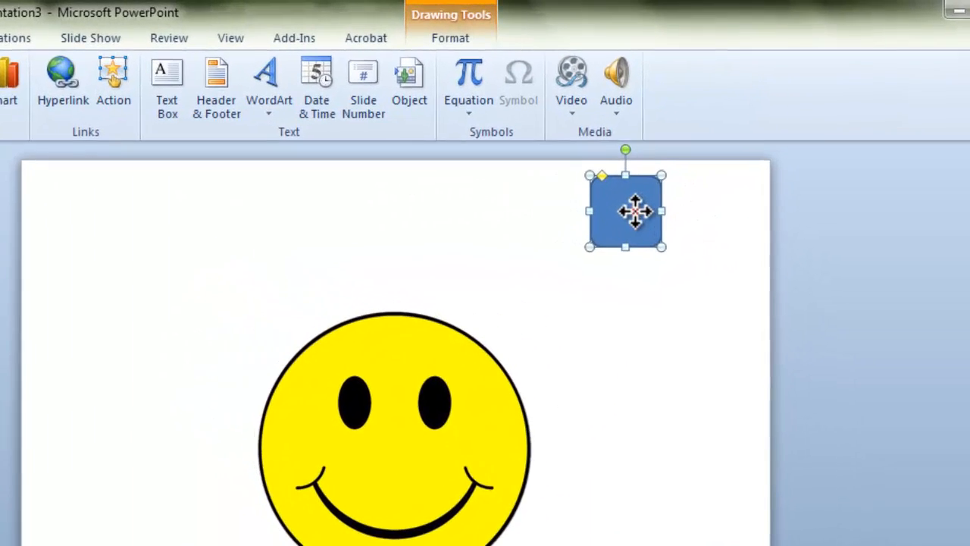
pyautogui.click(629, 211)
pyautogui.write('Next')
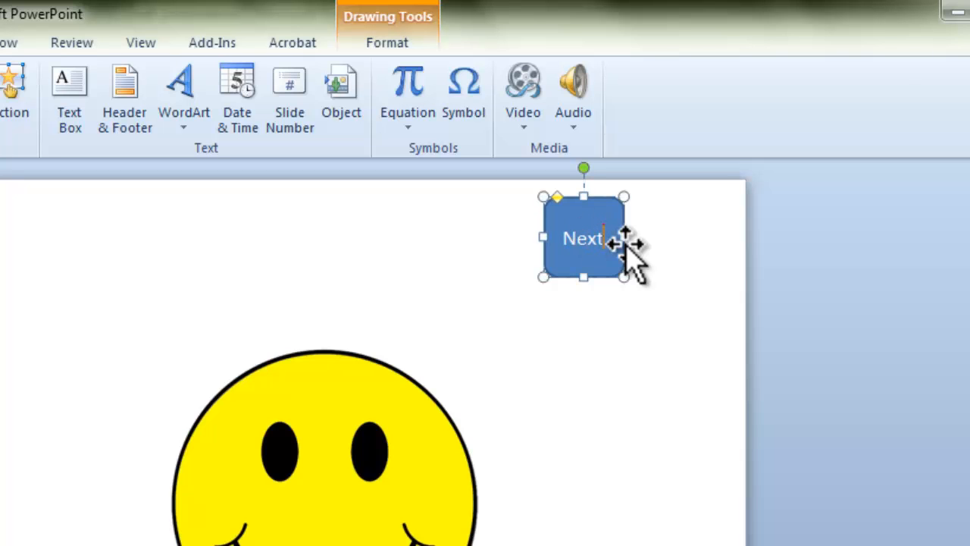
pyautogui.click(571, 351)
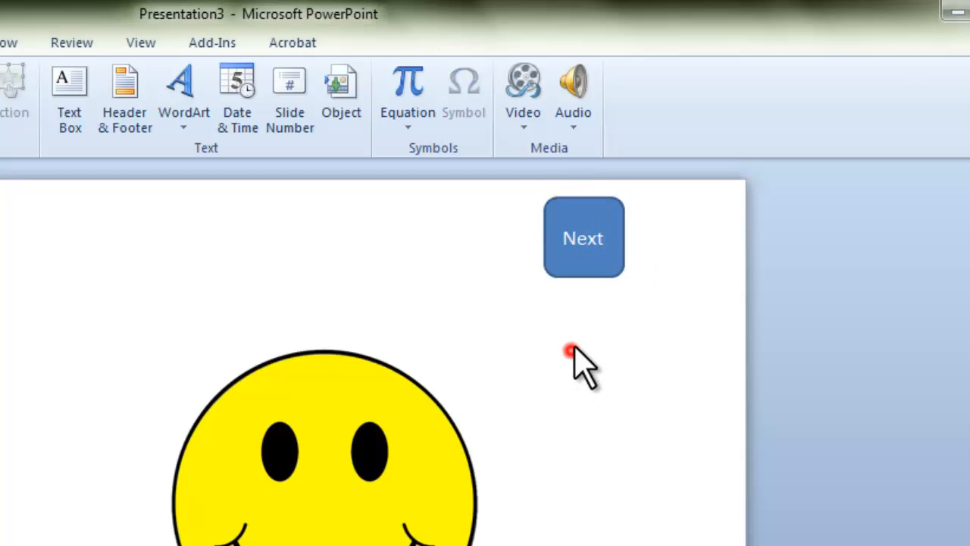
# - Shift the "Next" shape slightly left, and transfer it from slide 3 to slide 1 by cutting and pasting
pyautogui.click(591, 208)
pyautogui.moveTo(584, 210); pyautogui.dragTo(576, 210)
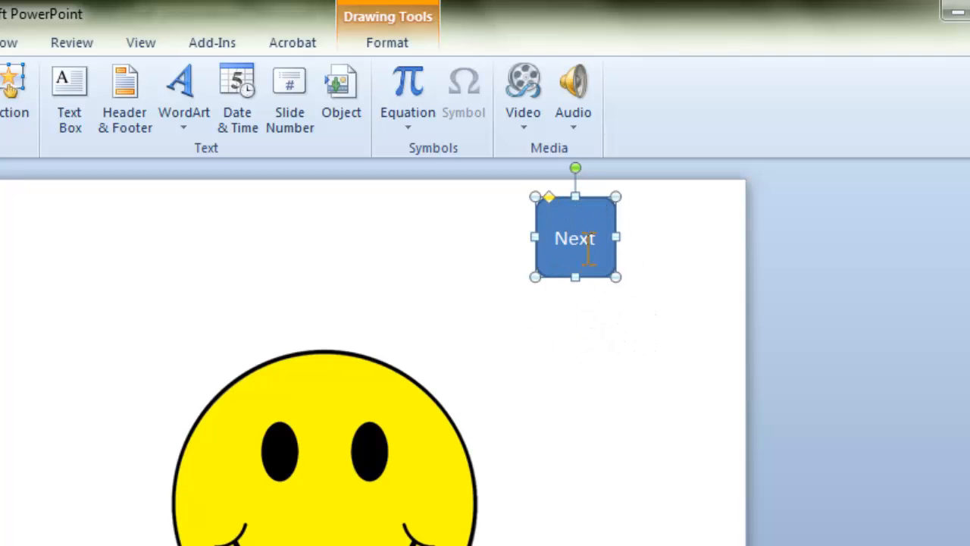
pyautogui.click(604, 205)
pyautogui.rightClick(599, 209)
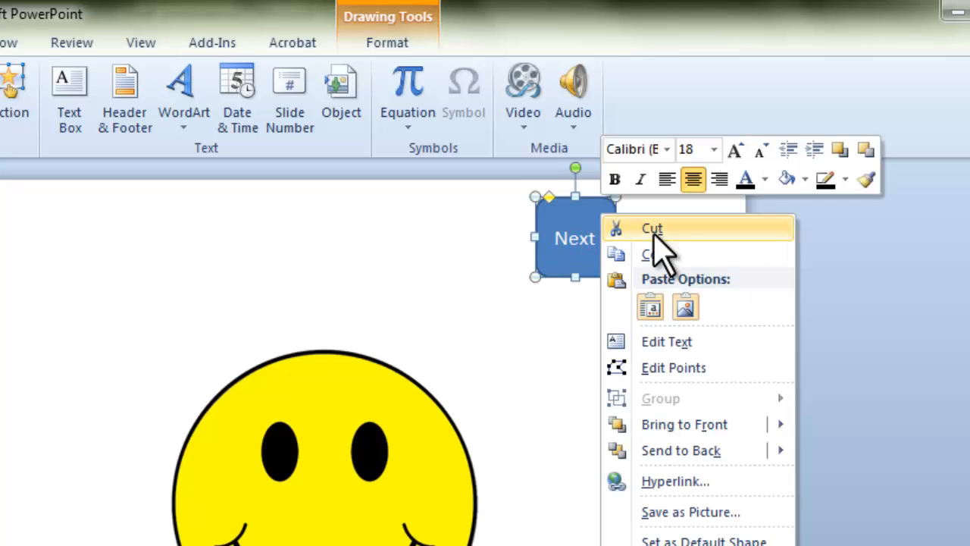
pyautogui.click(653, 226)
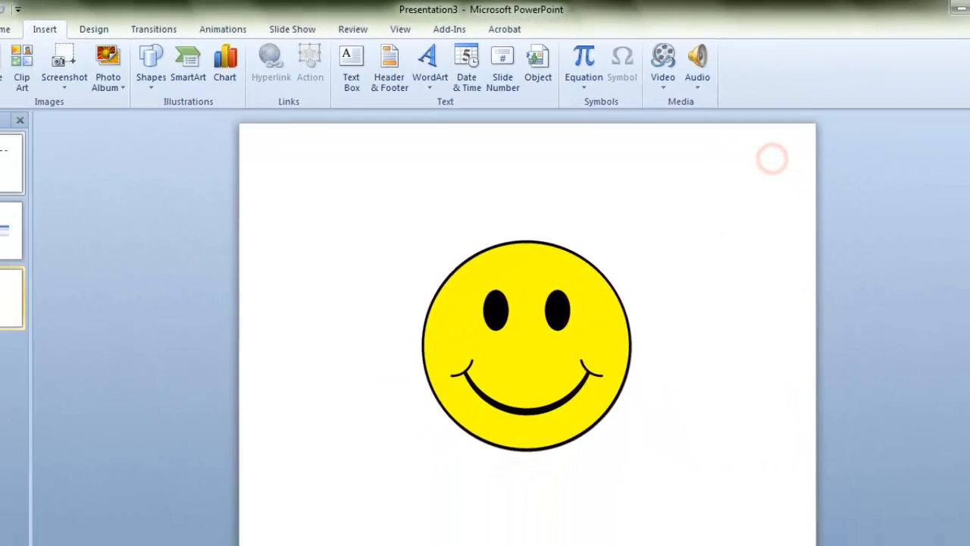
pyautogui.click(45, 155)
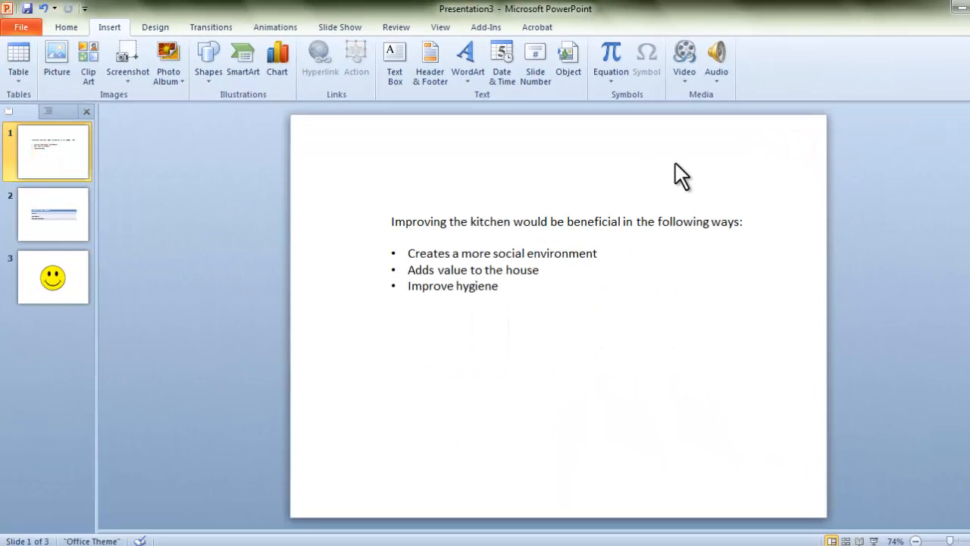
pyautogui.rightClick(675, 163)
pyautogui.click(707, 223)
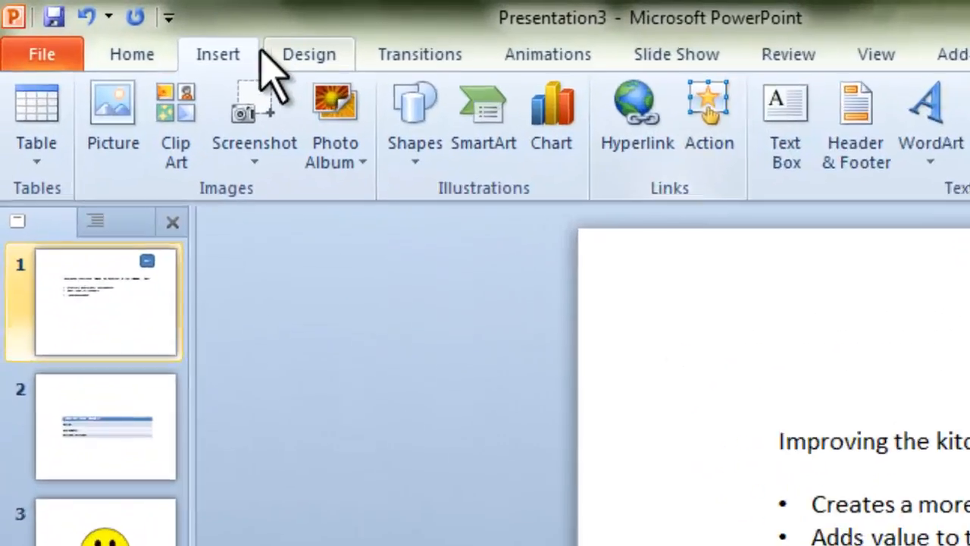
# - Give the "Next" shape on slide 1 a mouse-click action that hyperlinks to Next Slide, with Highlight click enabled
pyautogui.click(133, 29)
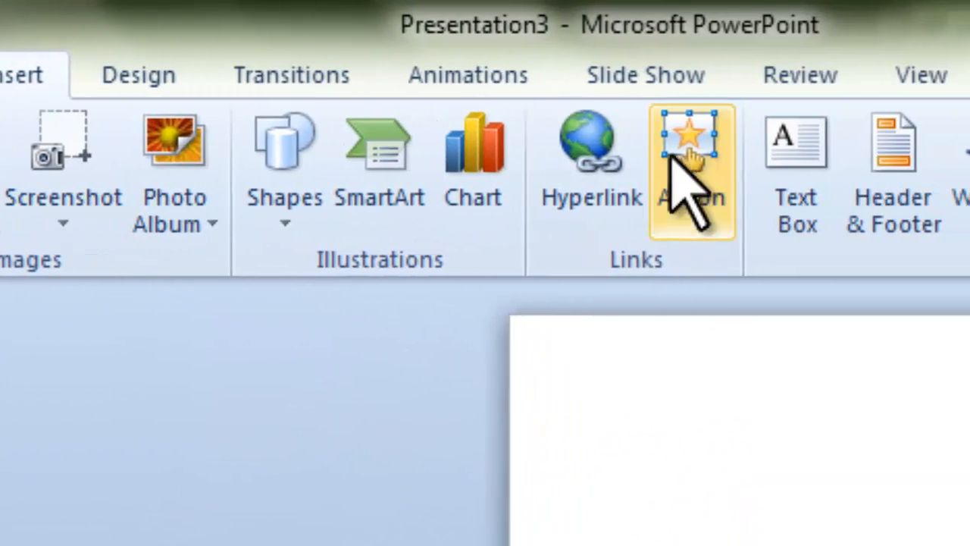
pyautogui.click(834, 147)
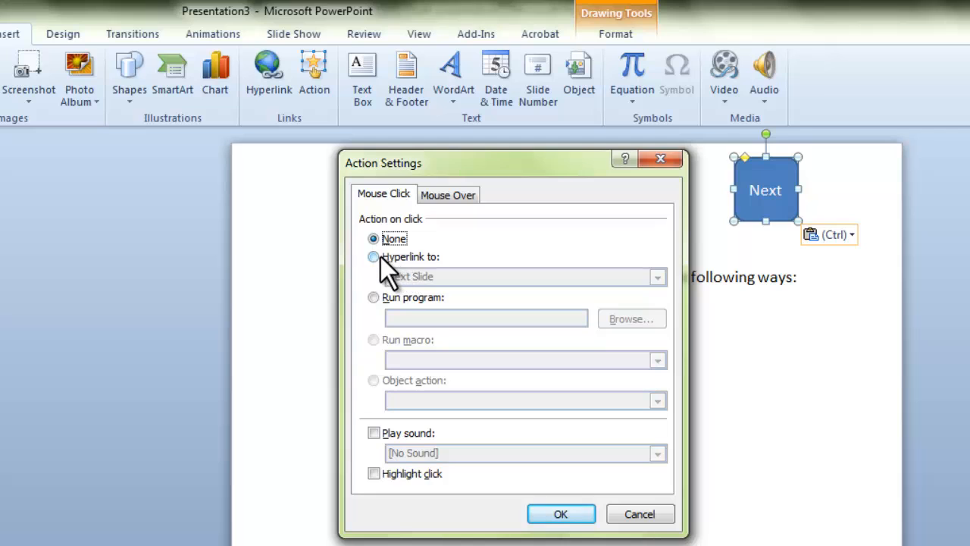
pyautogui.click(374, 257)
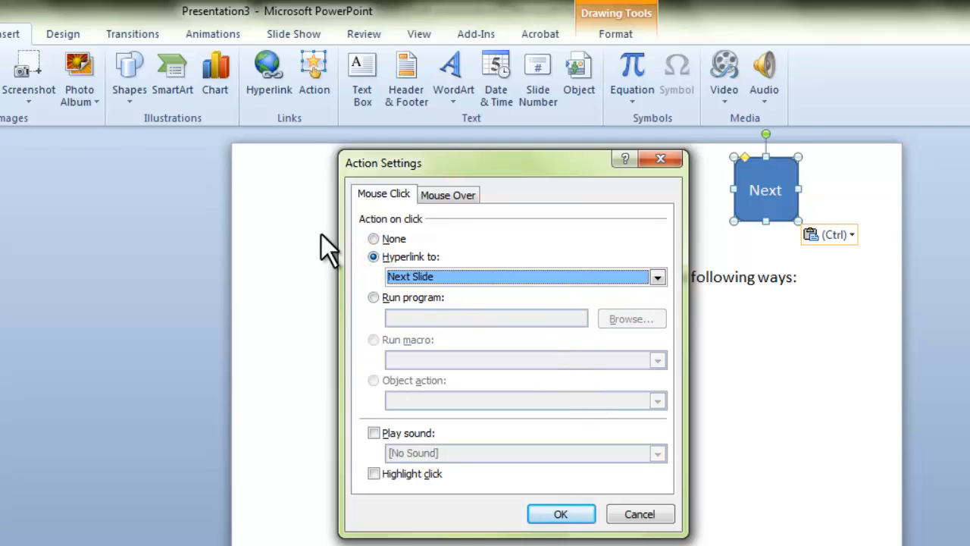
pyautogui.click(656, 277)
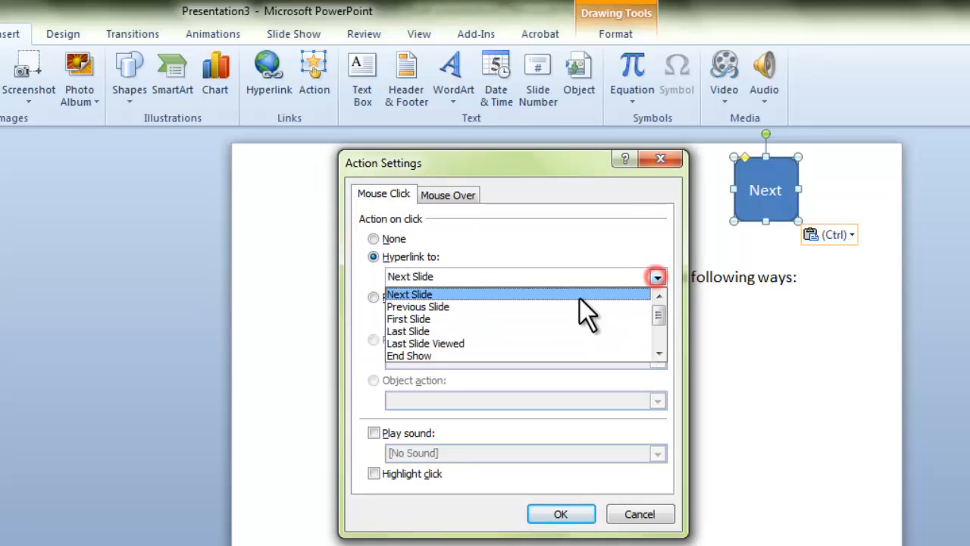
pyautogui.click(451, 298)
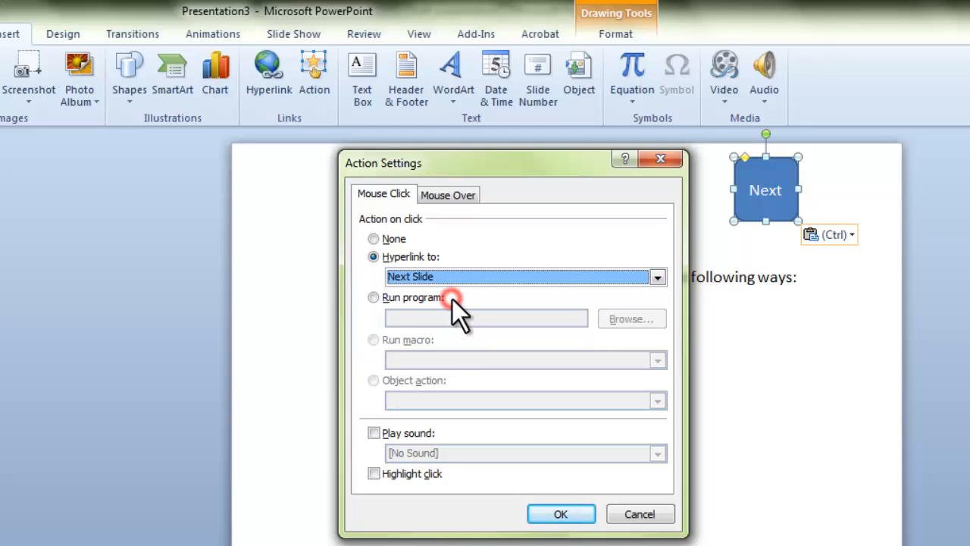
pyautogui.click(378, 474)
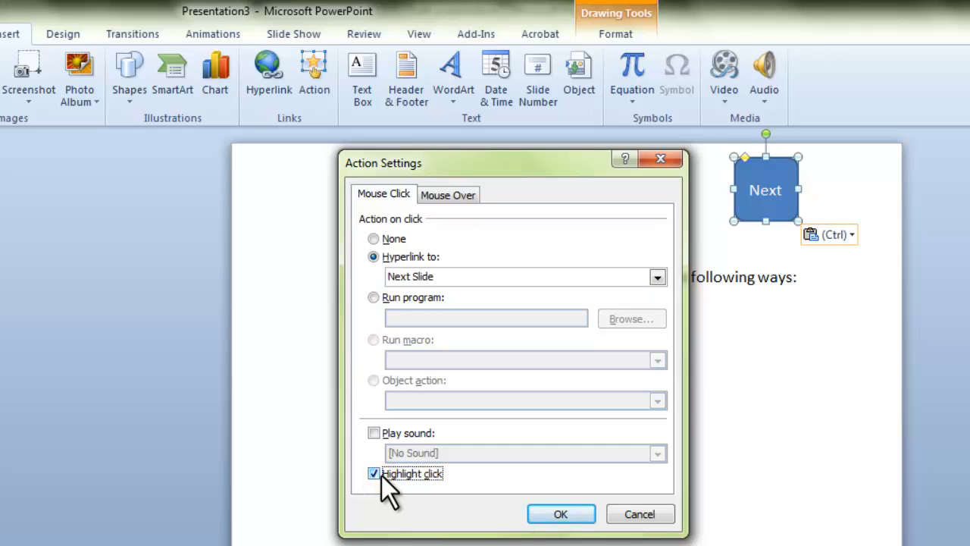
pyautogui.click(551, 515)
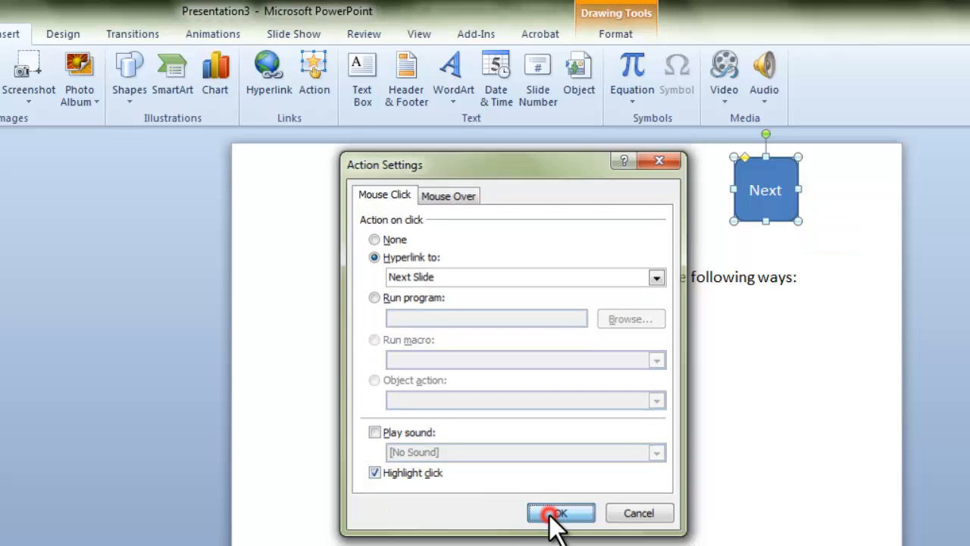
# - Run the slide show from slide 1, test the "Next" shape's link, and exit the show
pyautogui.hotkey('shift', 'F5')
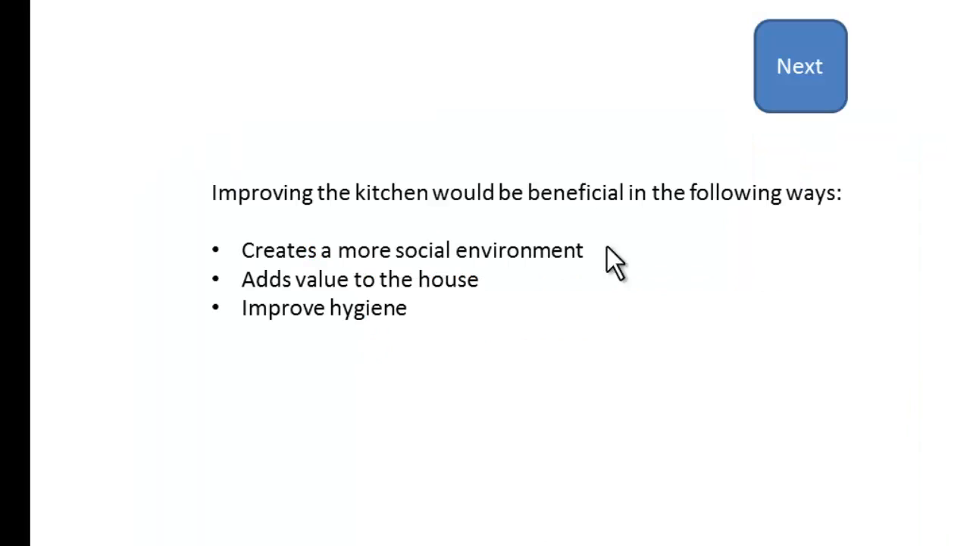
pyautogui.click(800, 50)
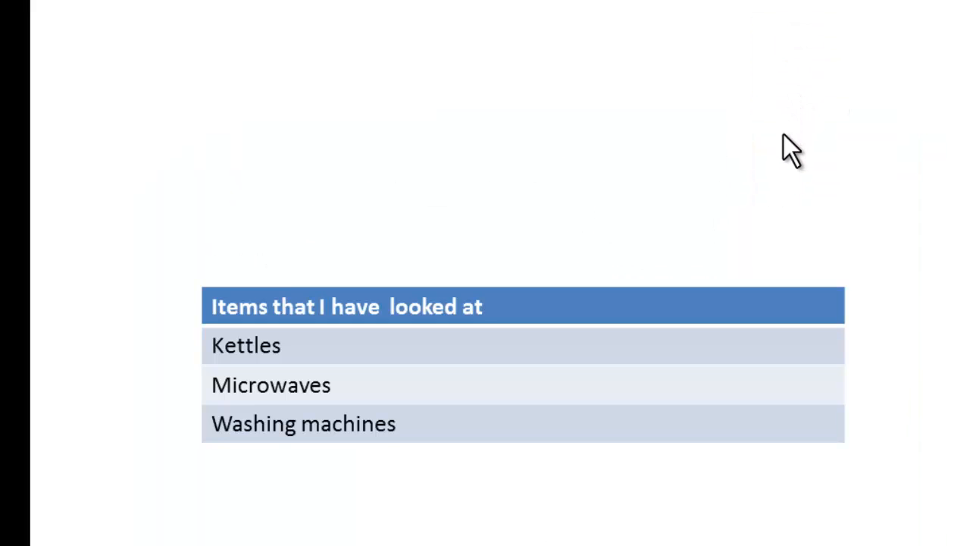
pyautogui.press('Escape')
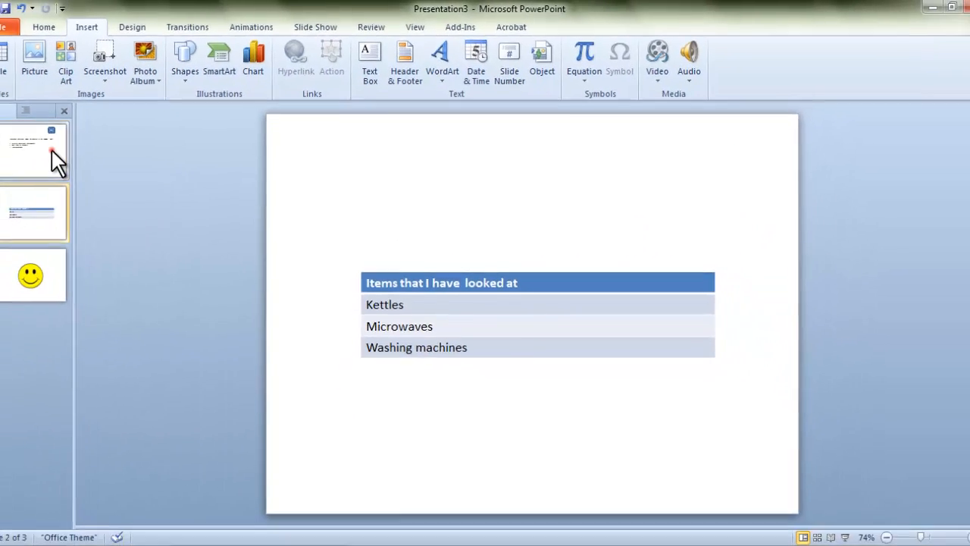
# - Copy the linked "Next" shape from slide 1 and paste it onto slide 2 as an editable shape
pyautogui.click(51, 148)
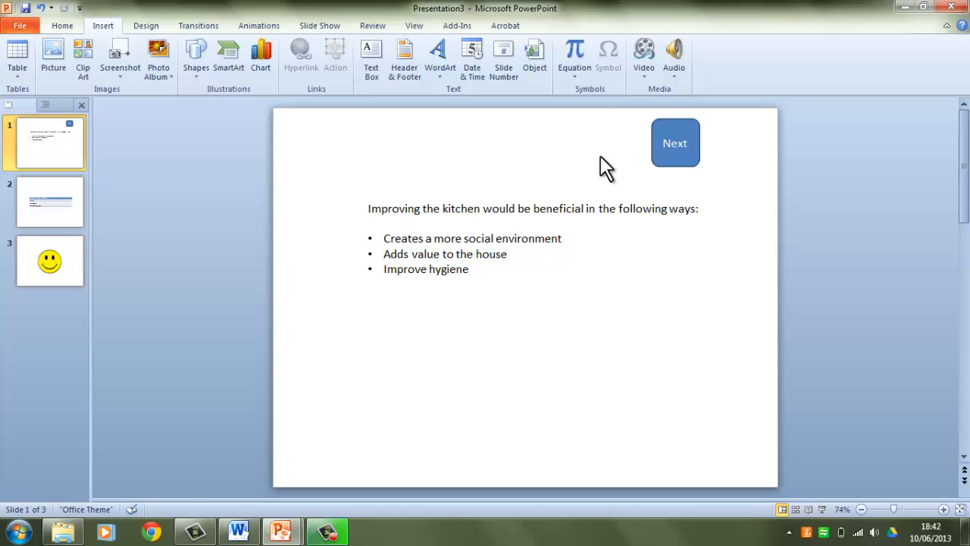
pyautogui.click(691, 123)
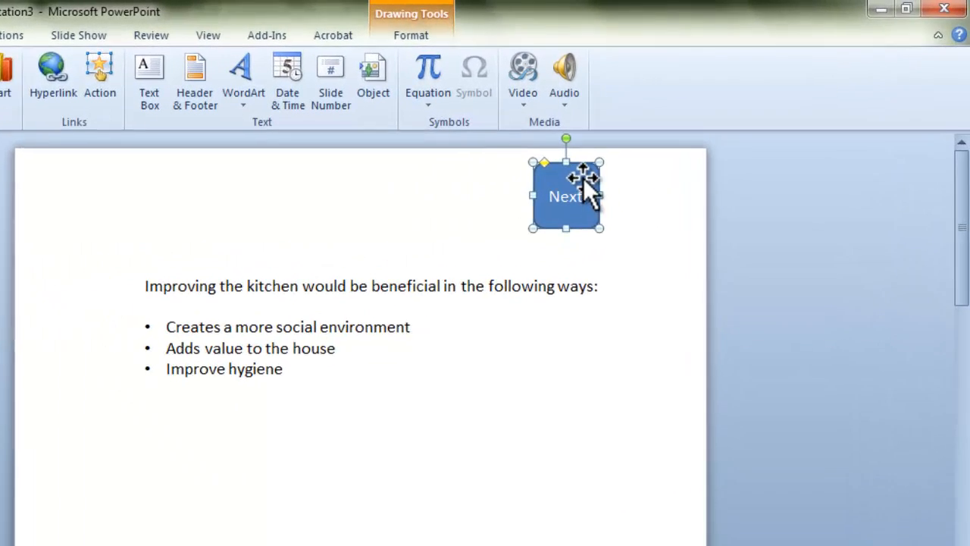
pyautogui.rightClick(585, 179)
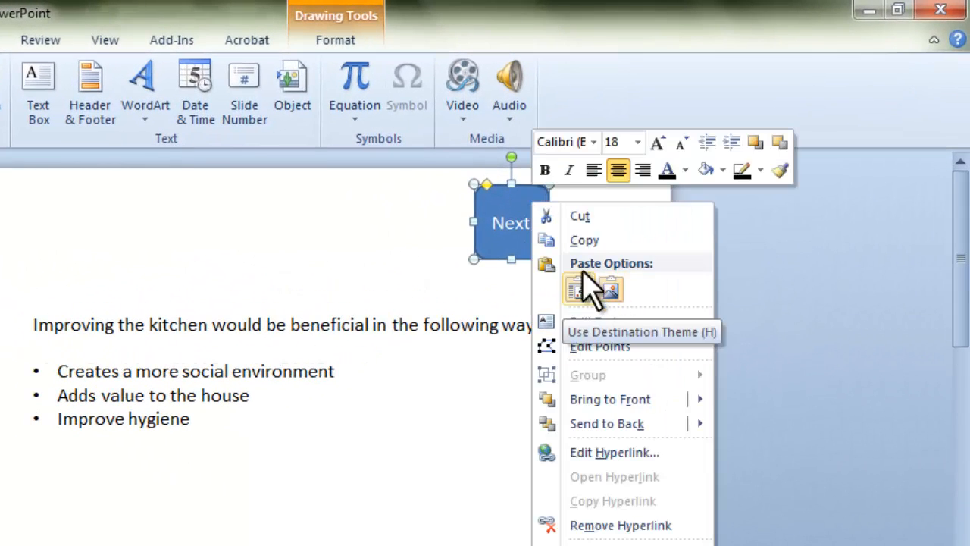
pyautogui.click(584, 239)
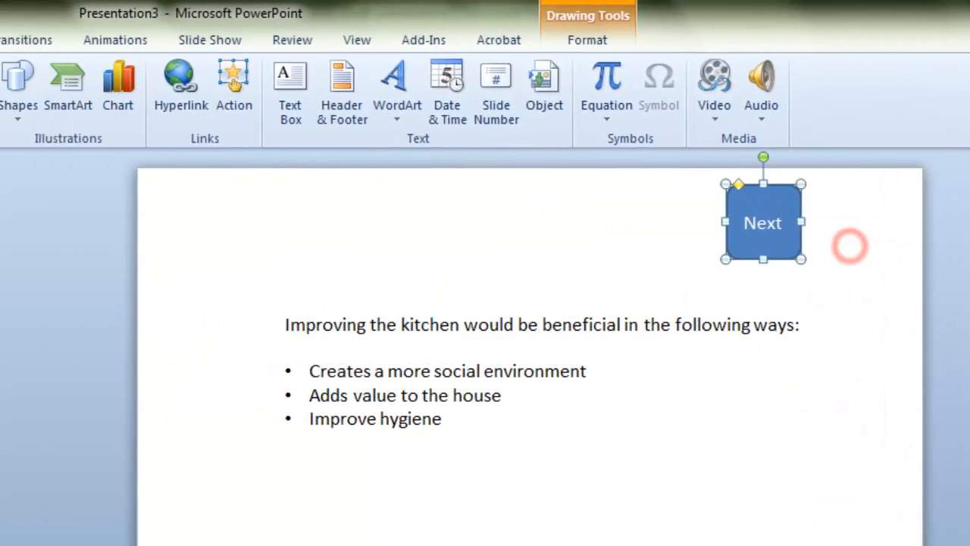
pyautogui.click(79, 334)
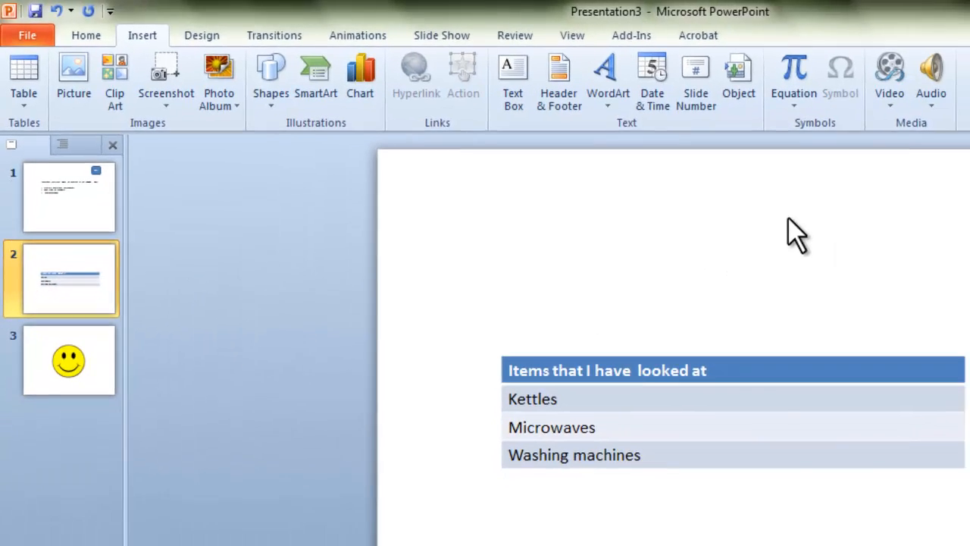
pyautogui.rightClick(883, 246)
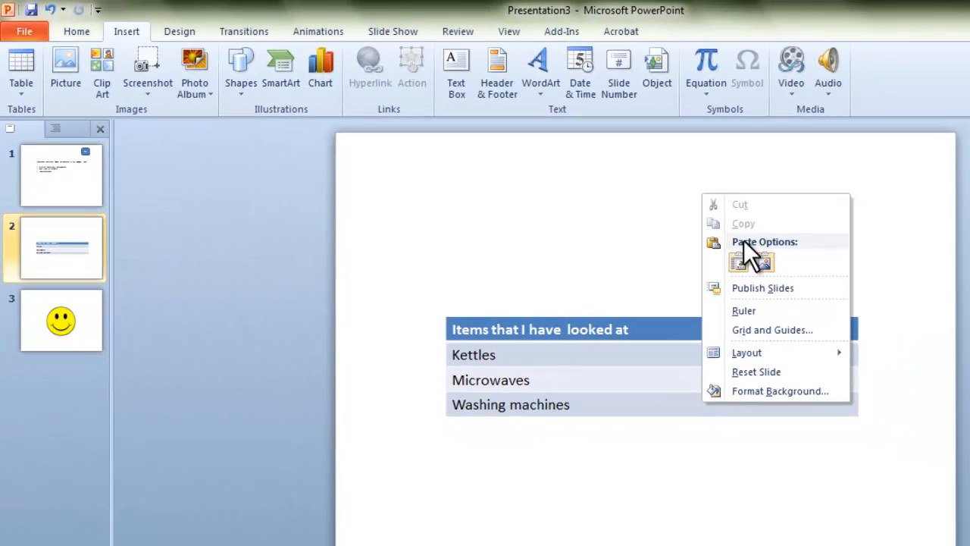
pyautogui.click(937, 326)
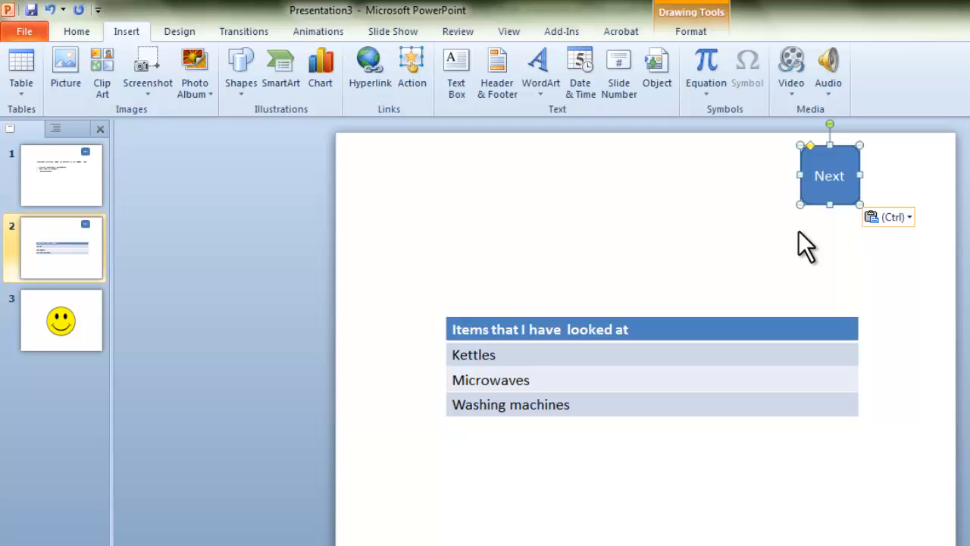
# - Duplicate the "Next" shape on slide 2 and place the copy beside the original, nearer the slide's right edge
pyautogui.rightClick(846, 160)
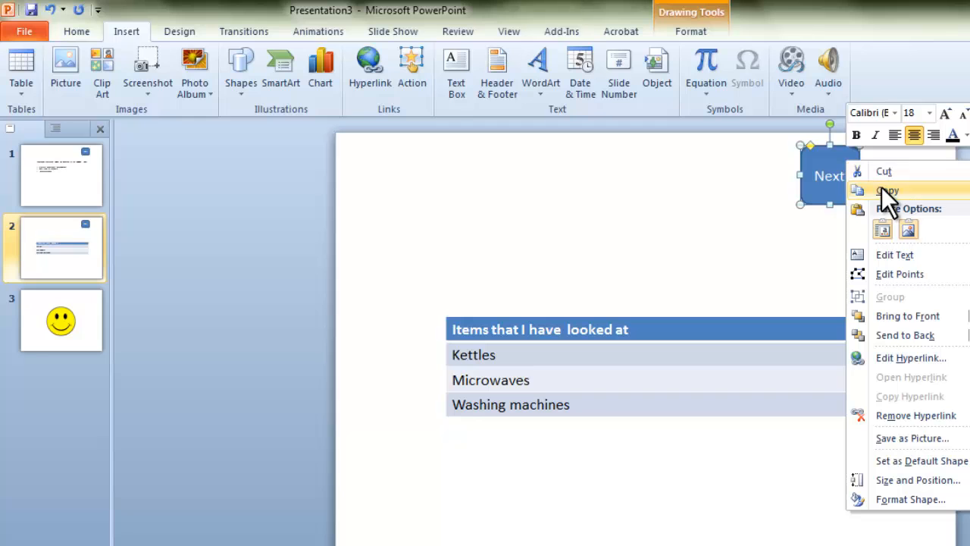
pyautogui.click(882, 188)
pyautogui.rightClick(897, 171)
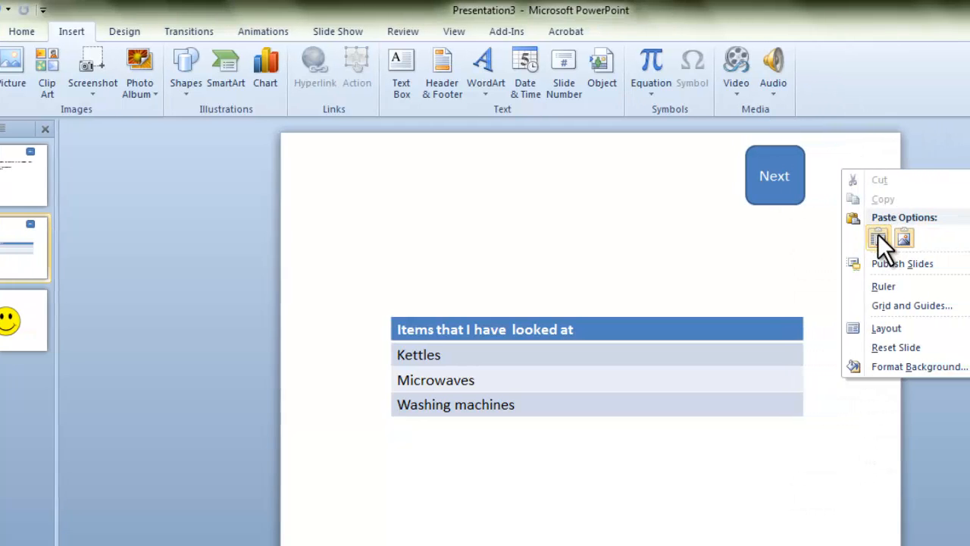
pyautogui.click(841, 239)
pyautogui.moveTo(769, 174)
pyautogui.mouseDown()
pyautogui.moveTo(825, 159)
pyautogui.moveTo(828, 169)
pyautogui.mouseUp()
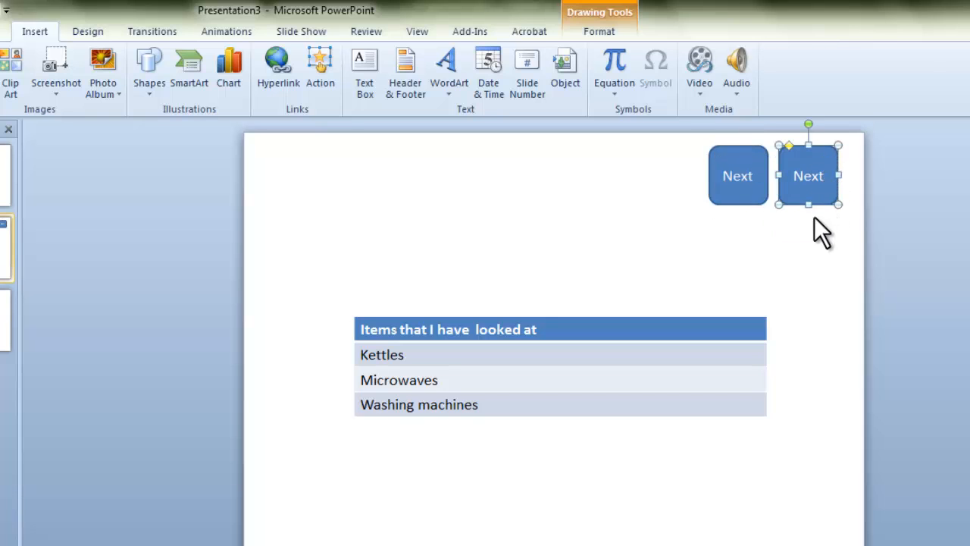
# - Replace the label of the rightmost "Next" shape on slide 2 with "Previous"
pyautogui.click(809, 224)
pyautogui.doubleClick(824, 176)
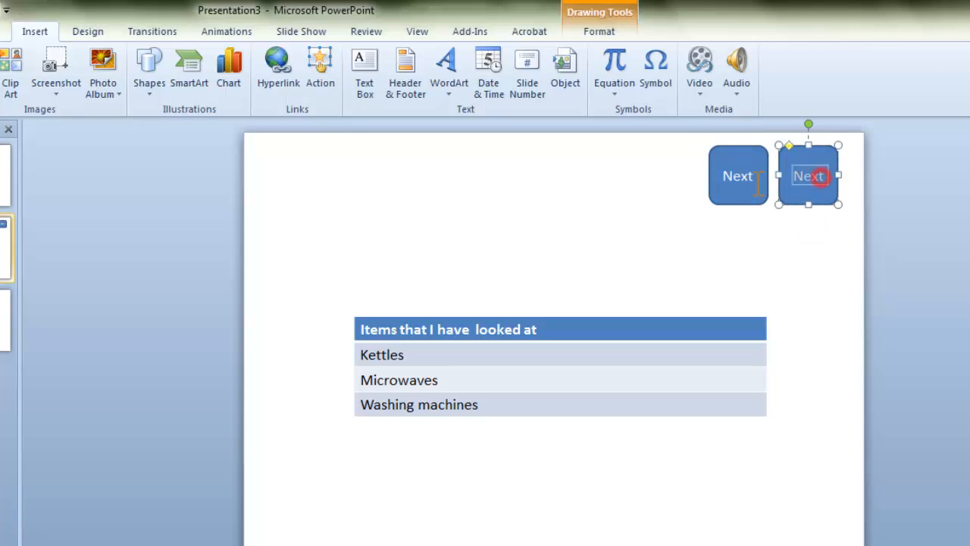
pyautogui.press('Delete')
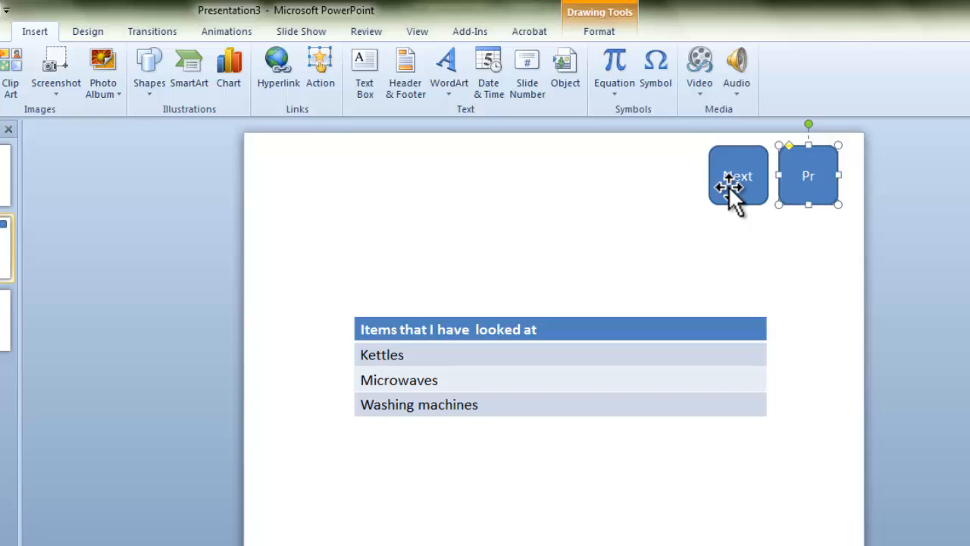
pyautogui.write('Previous')
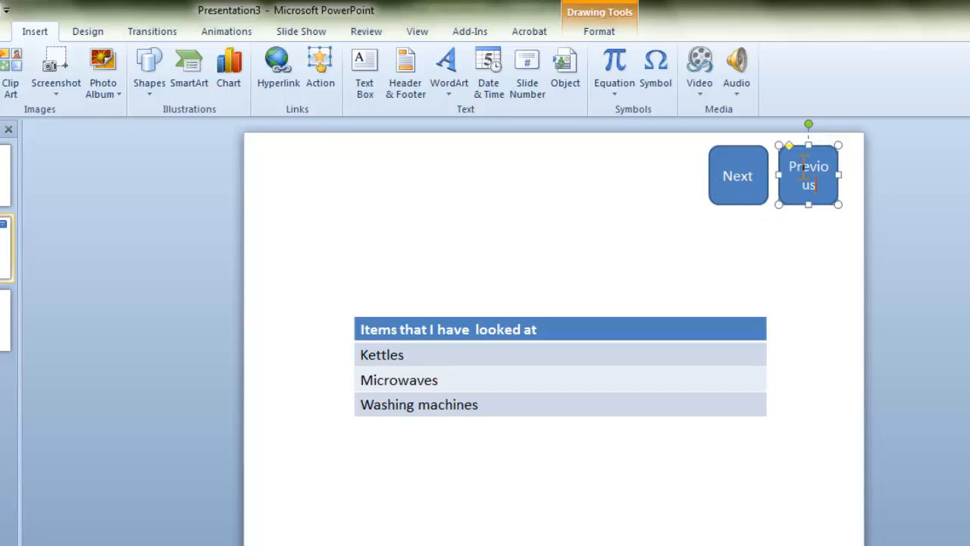
pyautogui.click(825, 142)
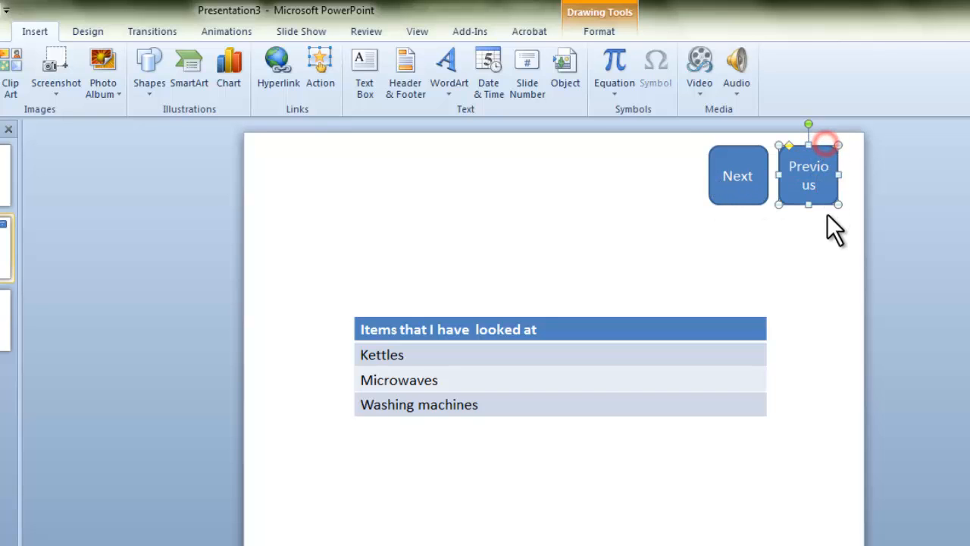
# - Reduce the "Previous" shape's font size to 12 so its label fits on one line
pyautogui.click(3, 31)
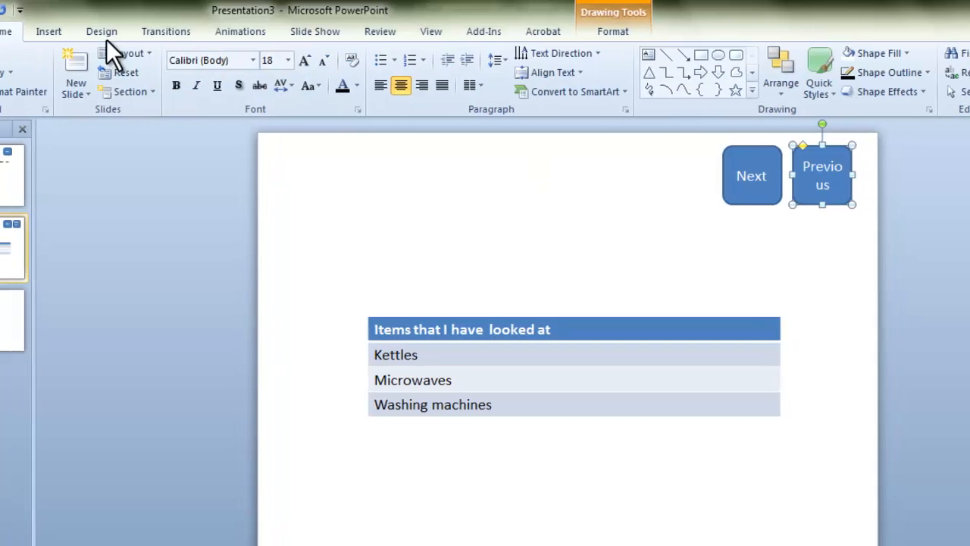
pyautogui.click(315, 59)
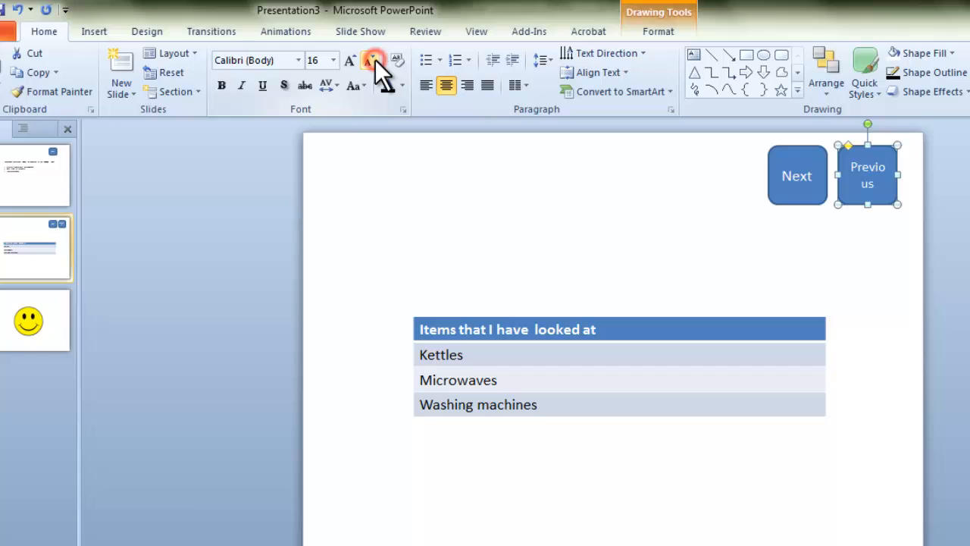
pyautogui.click(373, 60)
pyautogui.click(374, 60)
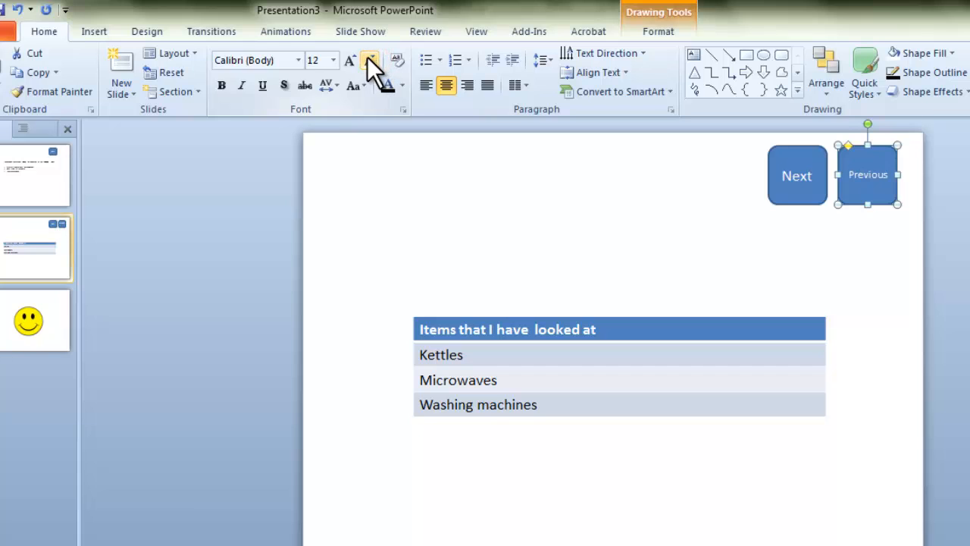
# - Reduce the font size of the "Next" shape on slide 2 to 12, matching the "Previous" shape
pyautogui.click(796, 151)
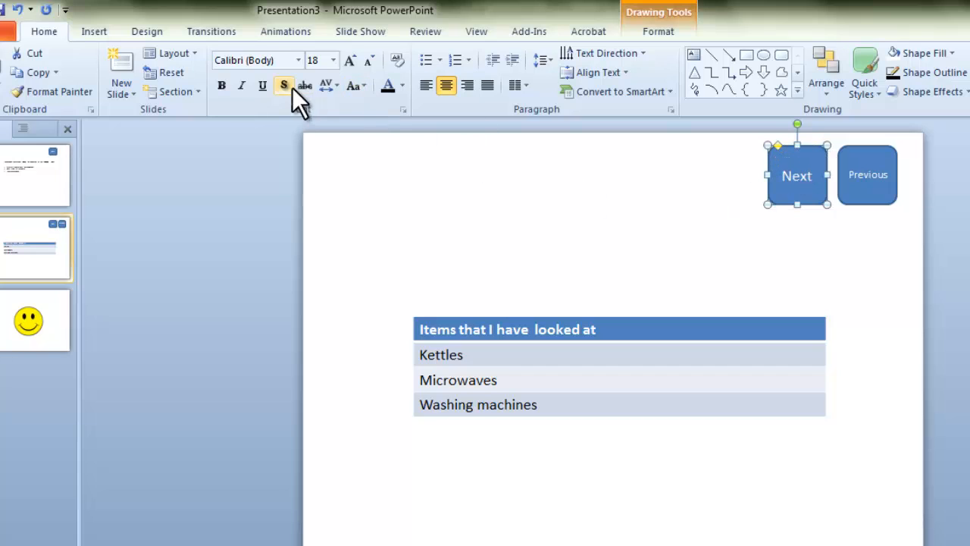
pyautogui.click(370, 62)
pyautogui.click(369, 61)
pyautogui.click(370, 62)
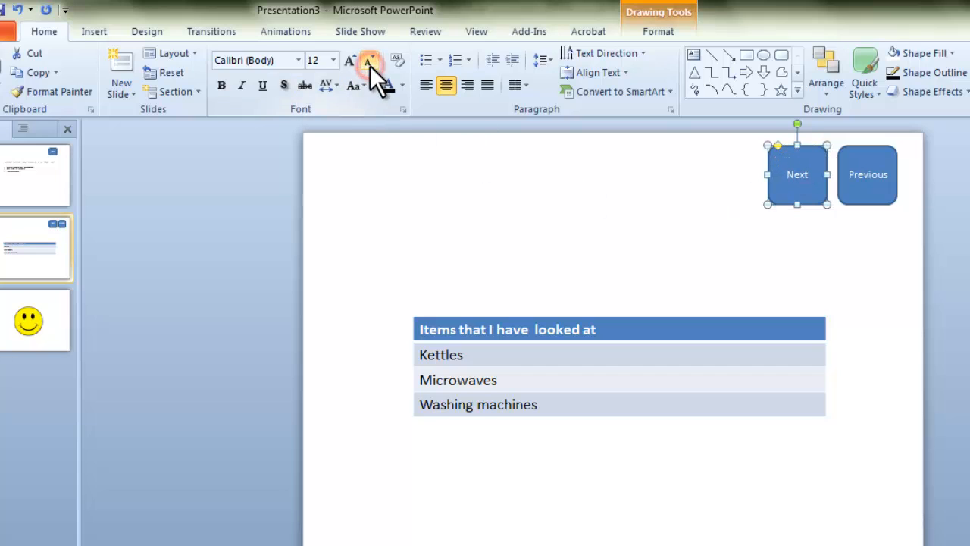
pyautogui.click(553, 232)
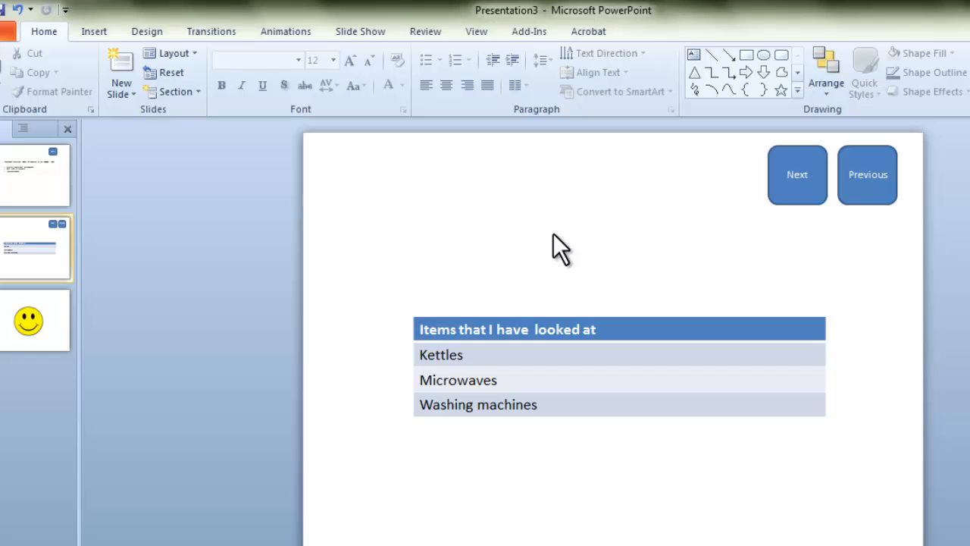
# - Change the "Previous" shape's mouse-click action on slide 2 to hyperlink to Previous Slide
pyautogui.click(877, 157)
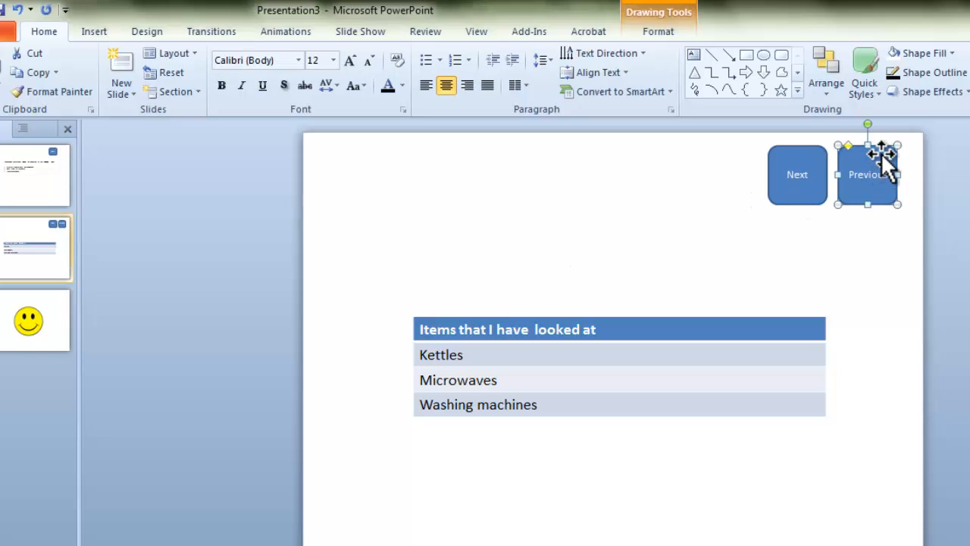
pyautogui.doubleClick(881, 152)
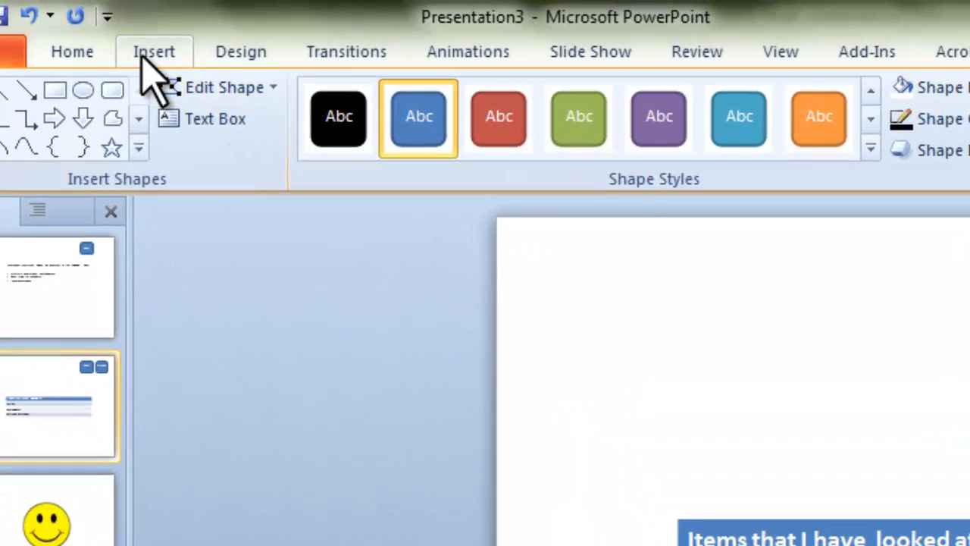
pyautogui.click(87, 33)
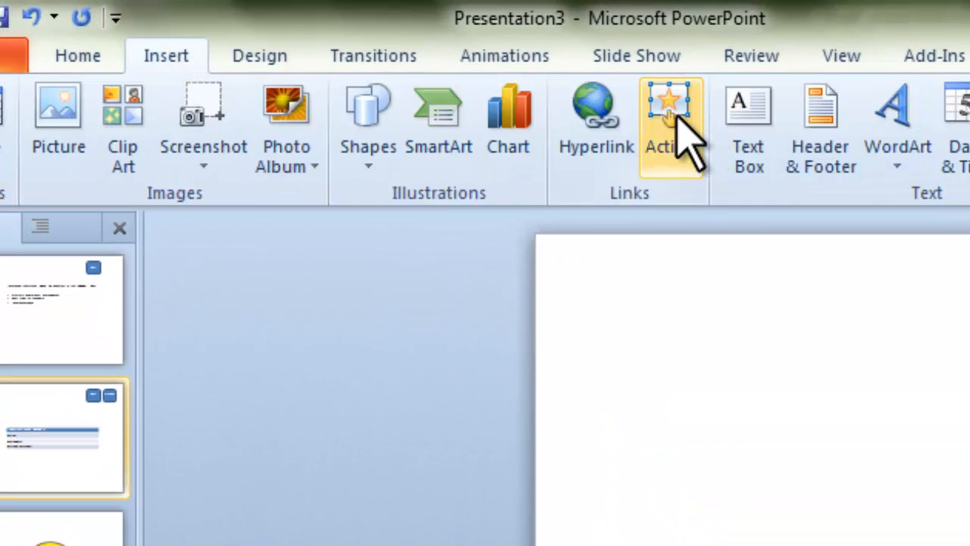
pyautogui.click(677, 115)
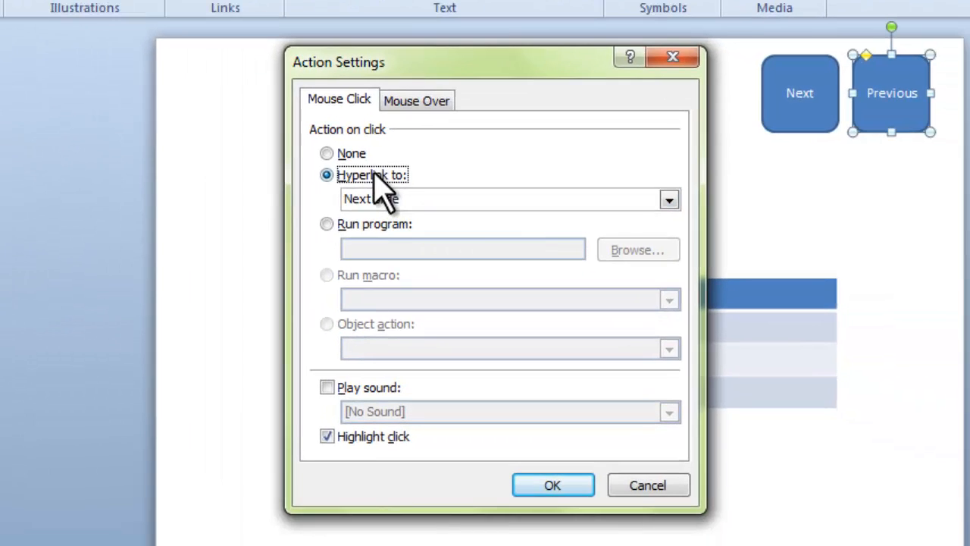
pyautogui.click(669, 199)
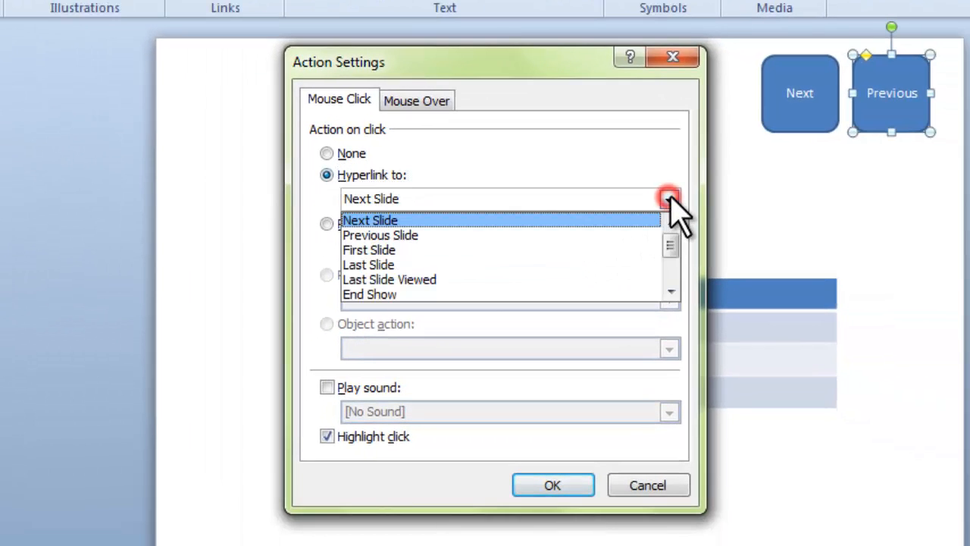
pyautogui.click(428, 236)
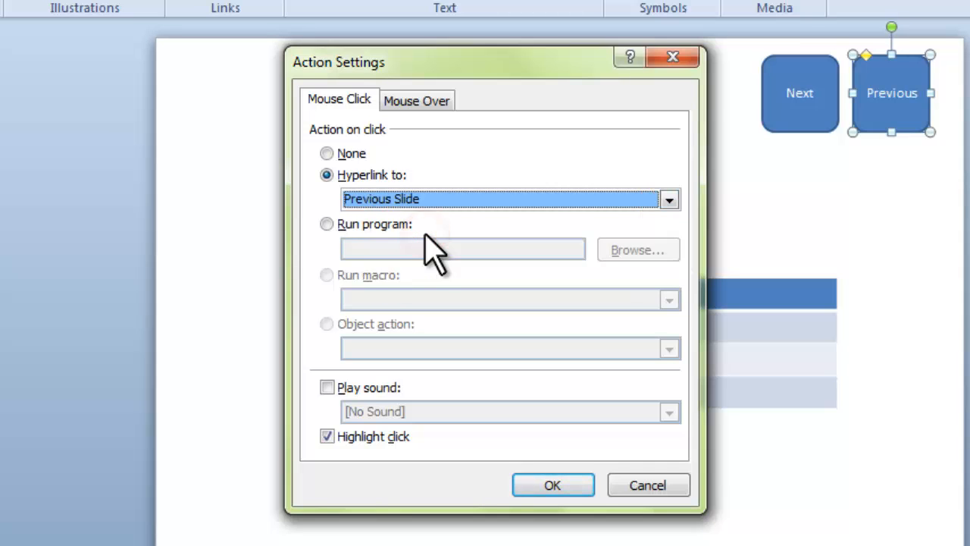
pyautogui.click(552, 486)
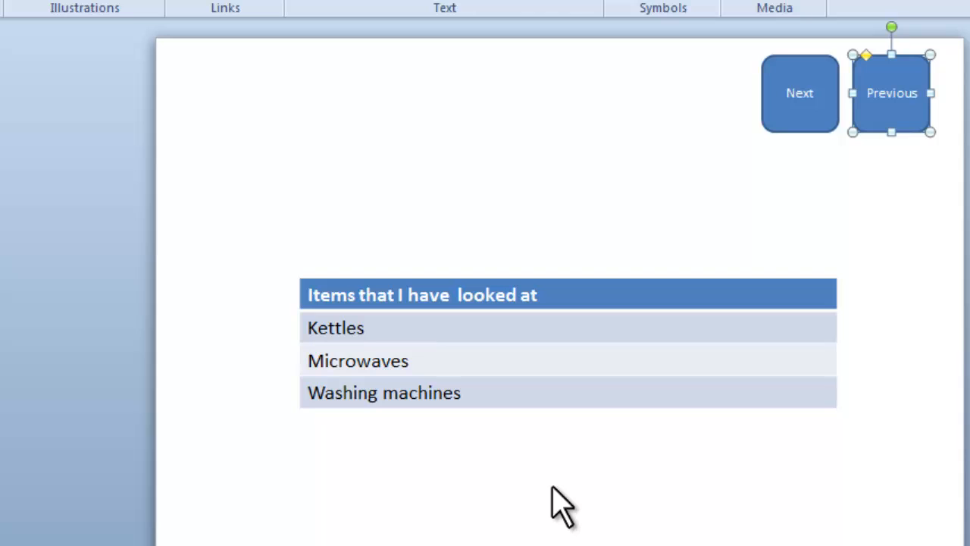
# - Run the slide show from the beginning, test the "Next" and "Previous" links through to slide 3, and exit the show
pyautogui.press('F5')
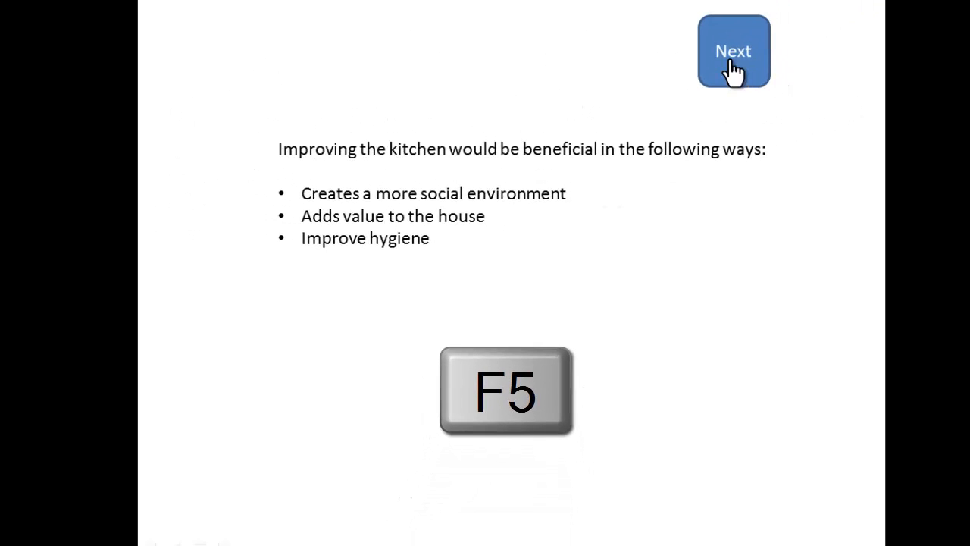
pyautogui.click(733, 71)
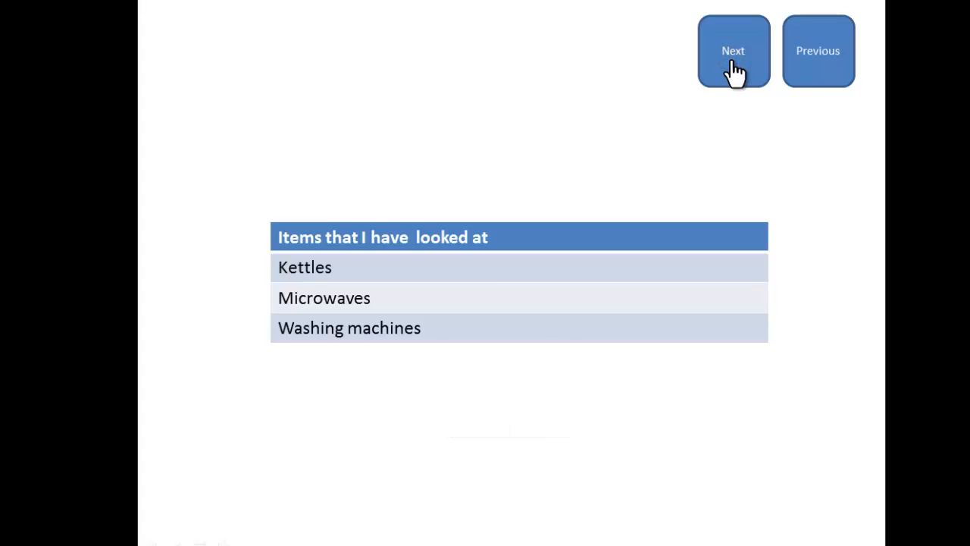
pyautogui.click(826, 61)
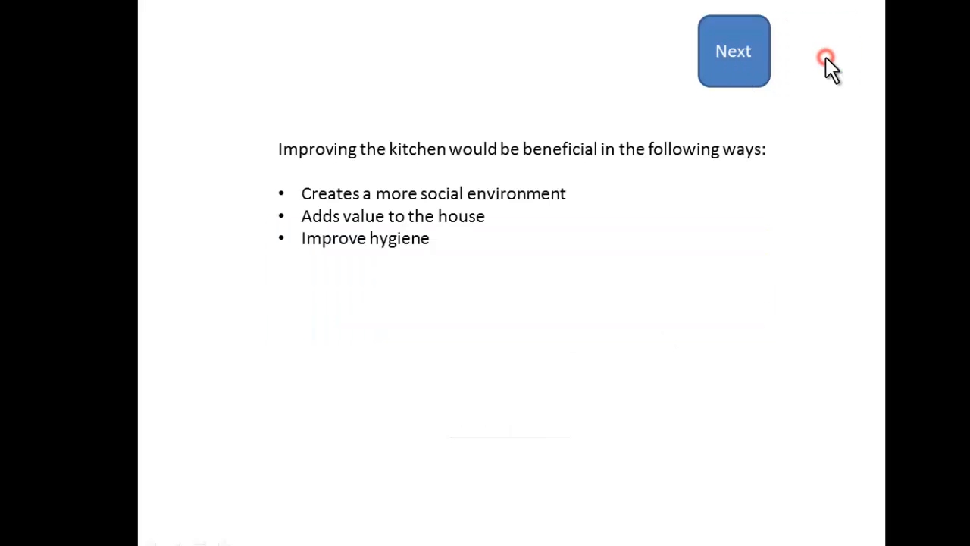
pyautogui.click(737, 61)
pyautogui.click(738, 61)
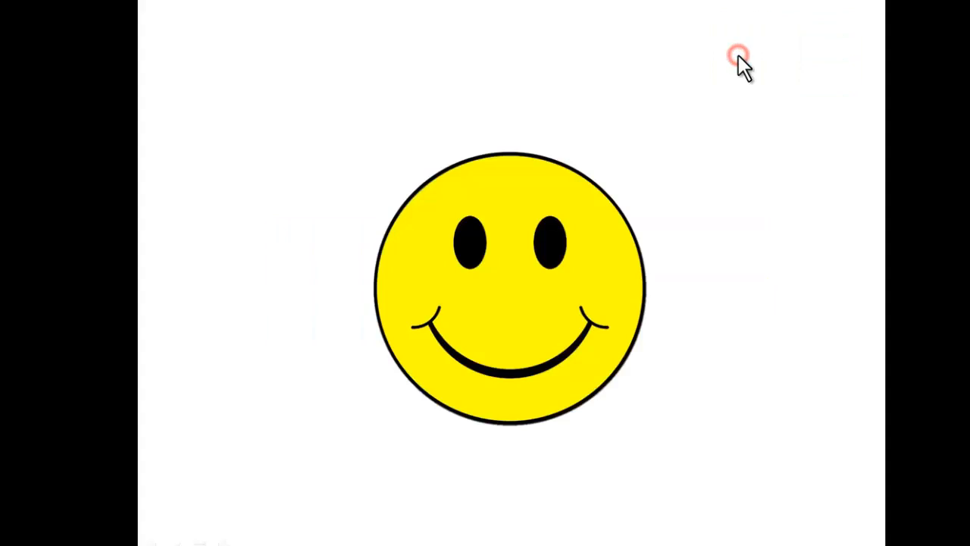
pyautogui.click(738, 56)
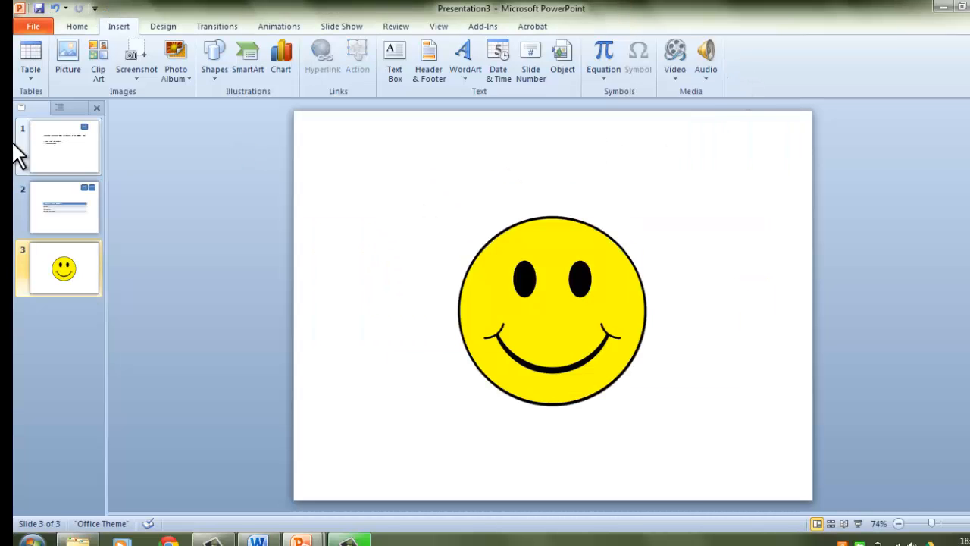
# - Copy the "Previous" shape from slide 2 and paste it onto slide 3 above the smiley picture
pyautogui.click(50, 192)
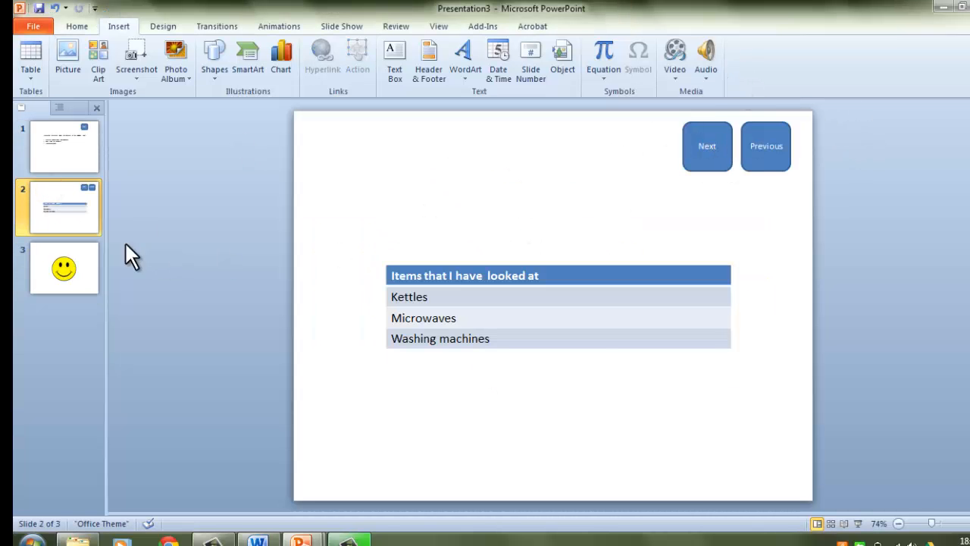
pyautogui.click(57, 264)
pyautogui.click(23, 183)
pyautogui.click(764, 123)
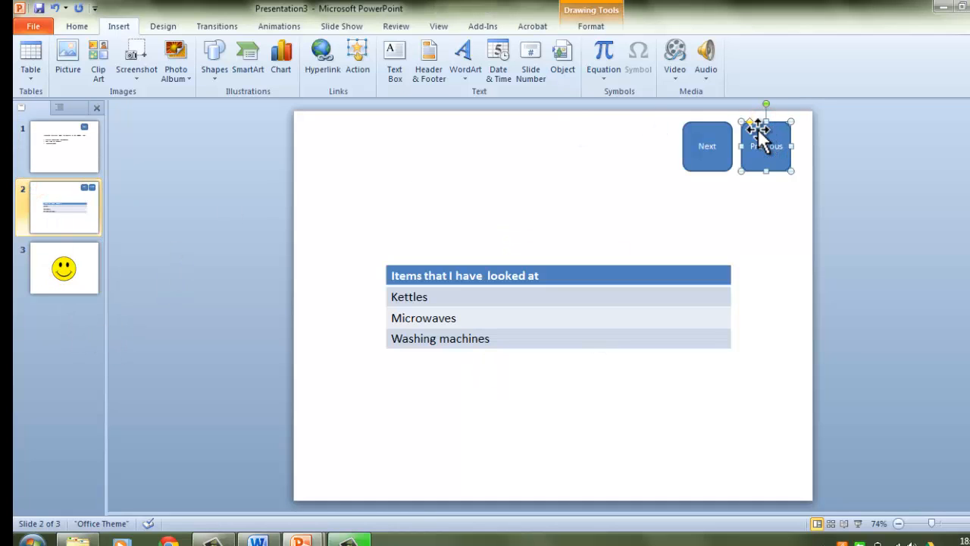
pyautogui.rightClick(759, 125)
pyautogui.click(763, 201)
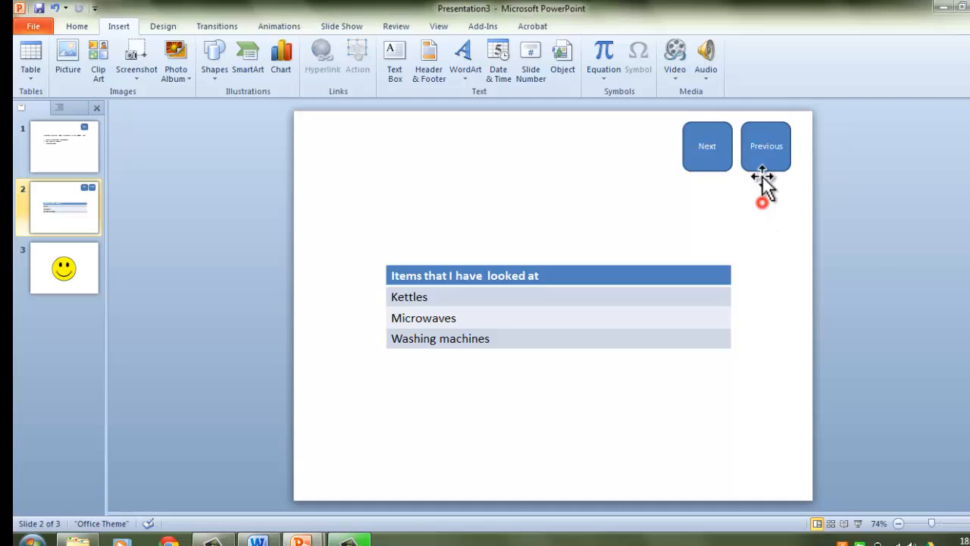
pyautogui.rightClick(769, 131)
pyautogui.click(805, 156)
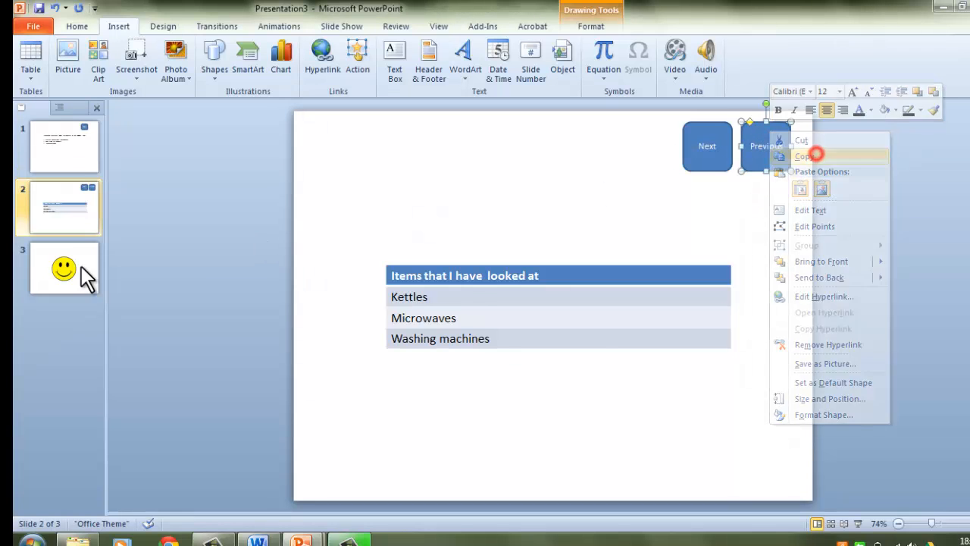
pyautogui.click(65, 274)
pyautogui.rightClick(718, 172)
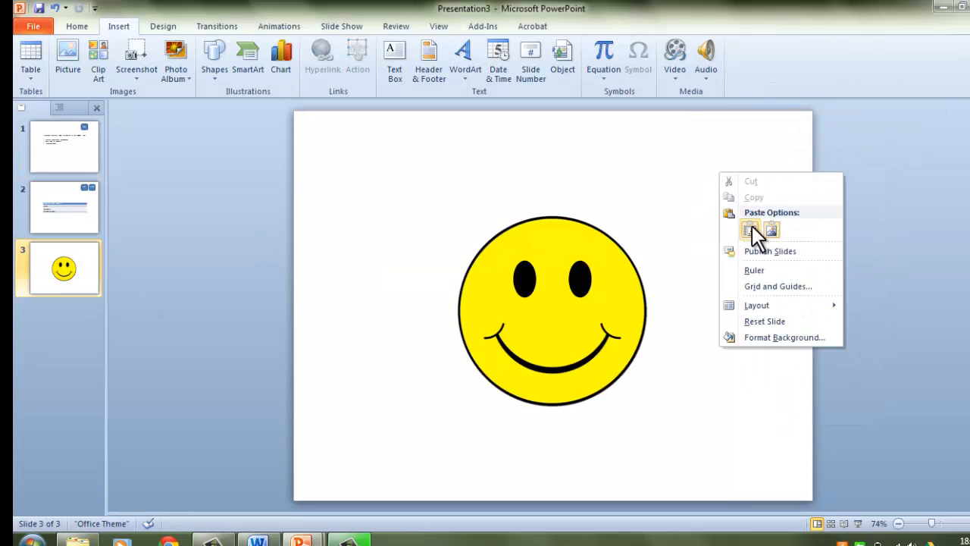
pyautogui.click(750, 225)
pyautogui.click(694, 241)
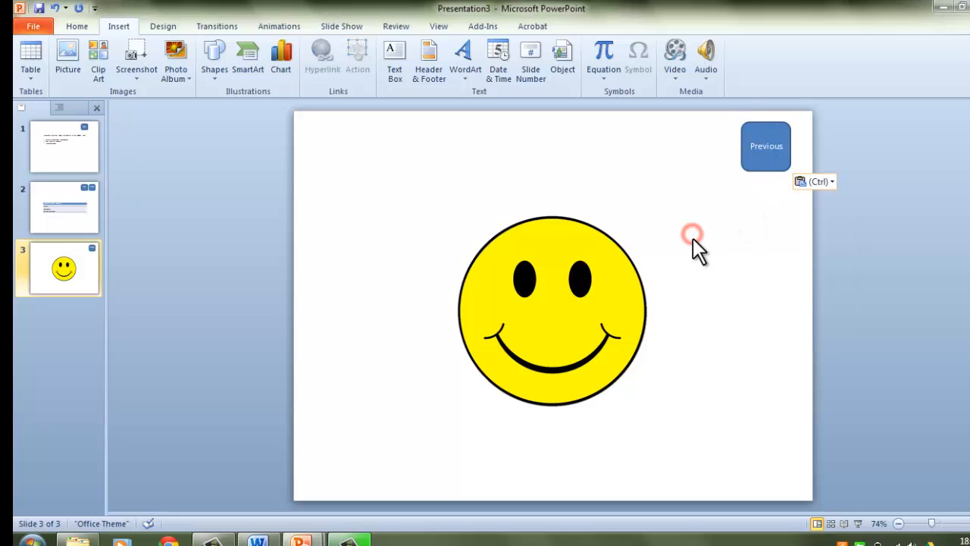
# - Run the slide show from the beginning, test the "Next" and "Previous" links to slide 3 and back to slide 1, and exit the show
pyautogui.press('F5')
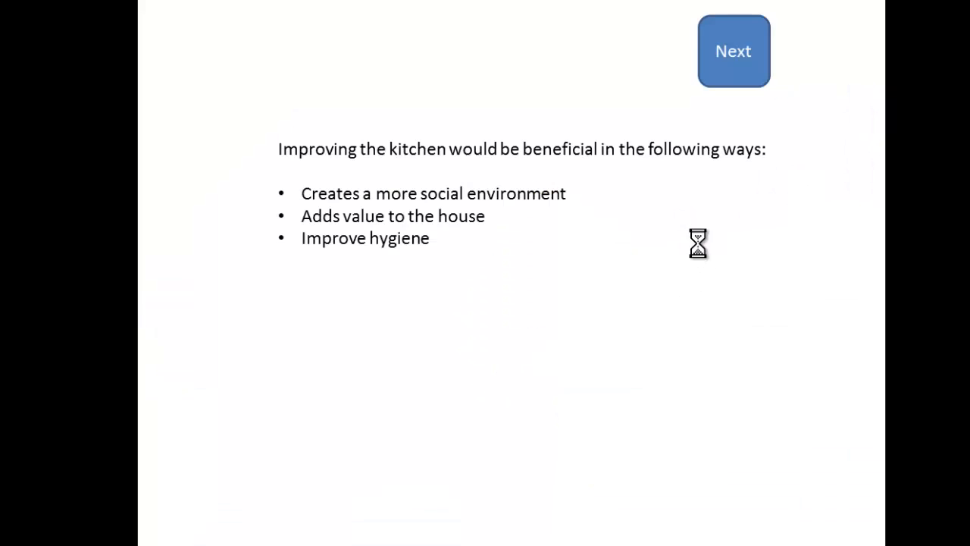
pyautogui.click(734, 81)
pyautogui.click(732, 76)
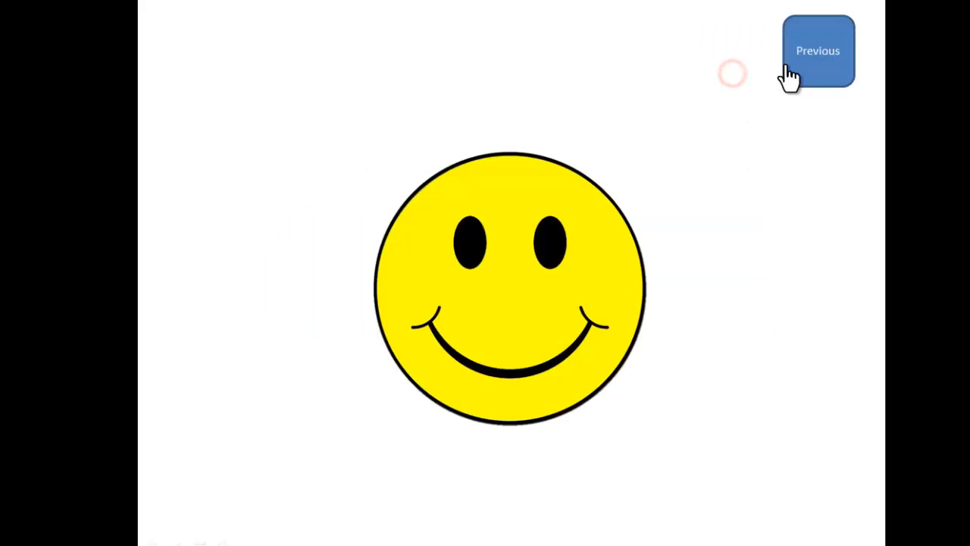
pyautogui.click(785, 68)
pyautogui.click(726, 63)
pyautogui.click(805, 63)
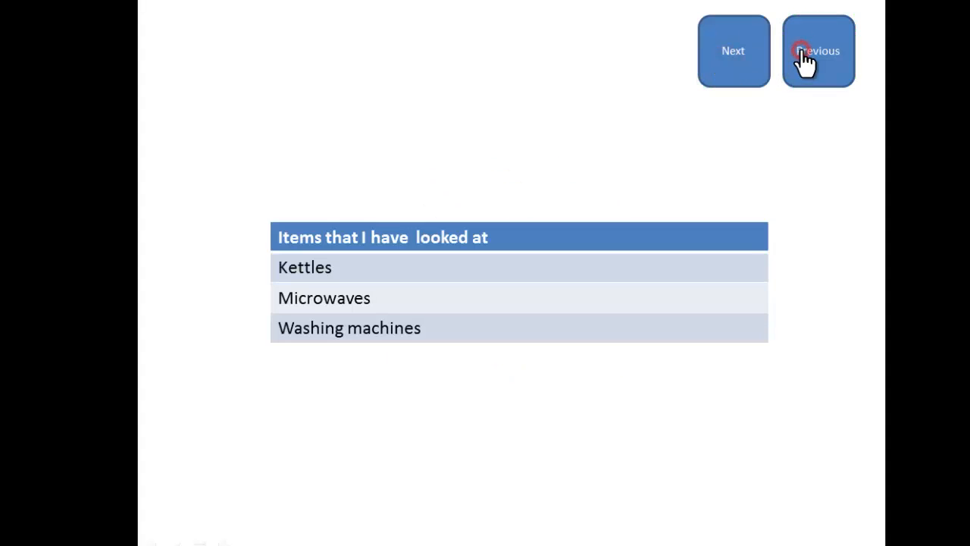
pyautogui.click(804, 63)
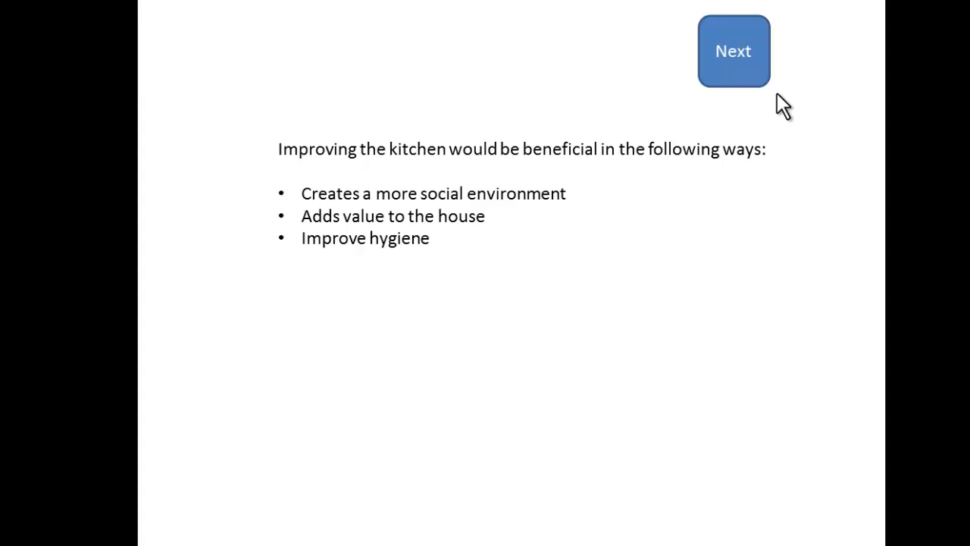
pyautogui.press('Escape')
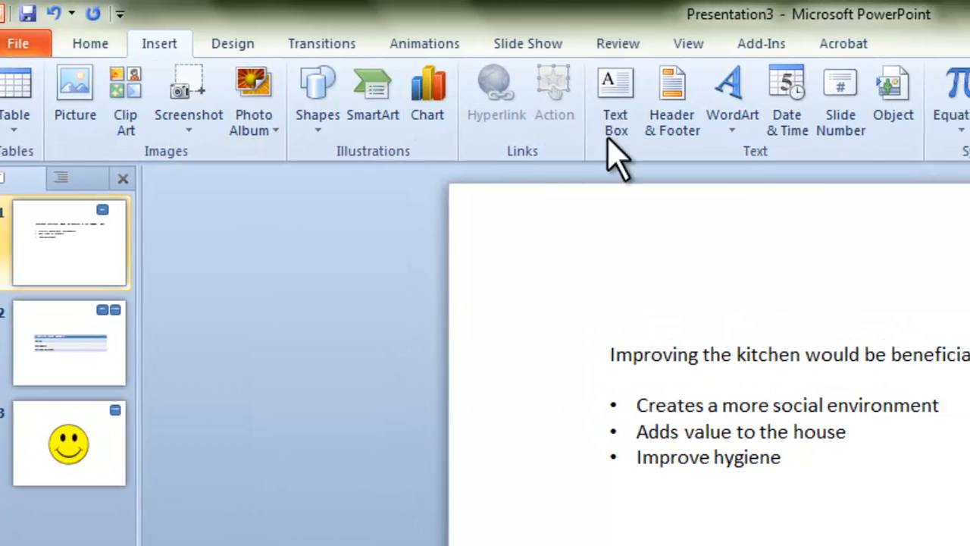
# - Add slide numbers to all slides through the Header and Footer settings and check them on slides 2 and 3
pyautogui.click(877, 89)
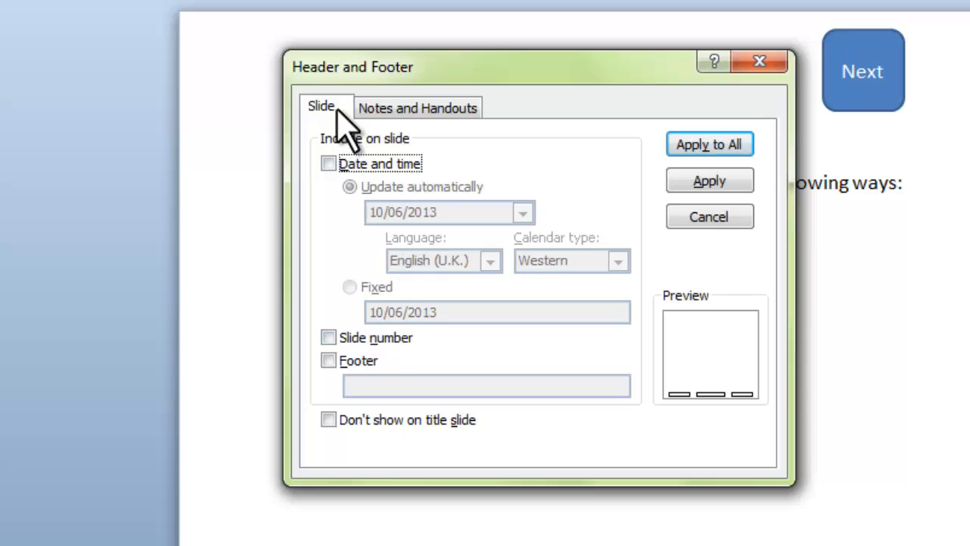
pyautogui.click(330, 338)
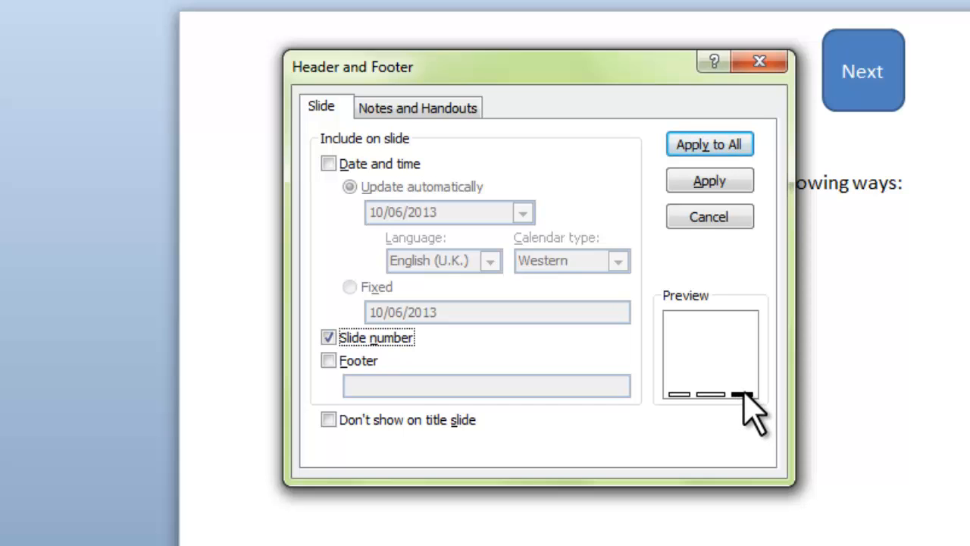
pyautogui.click(716, 145)
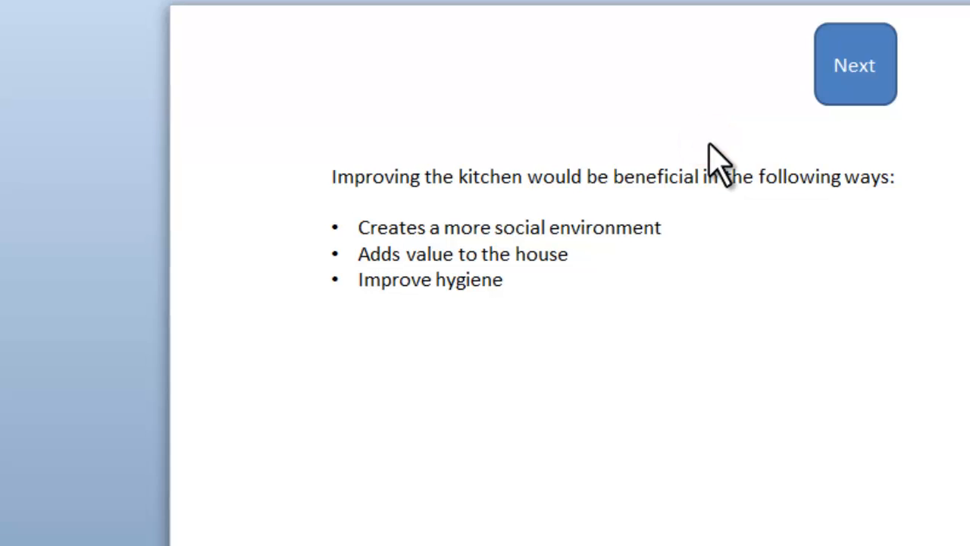
pyautogui.press('pagedown')
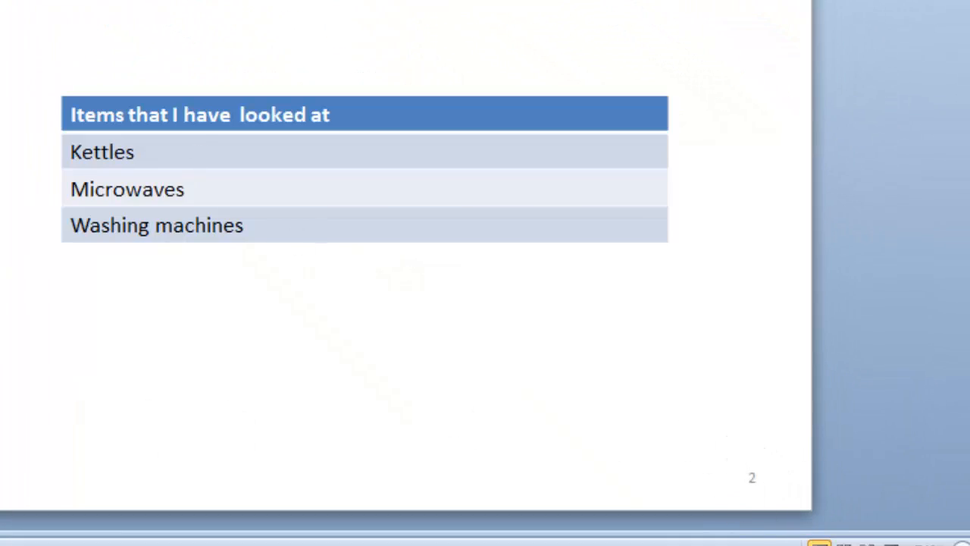
pyautogui.press('pagedown')
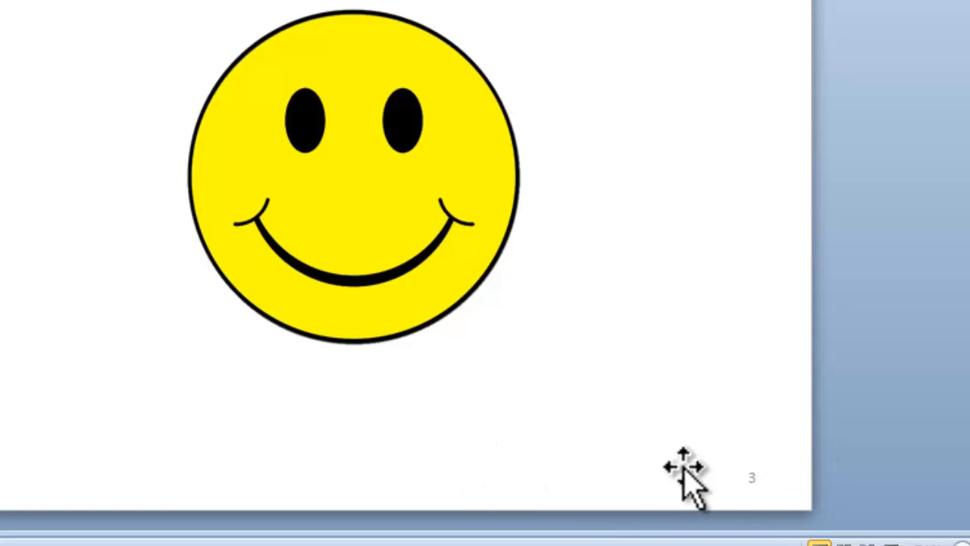